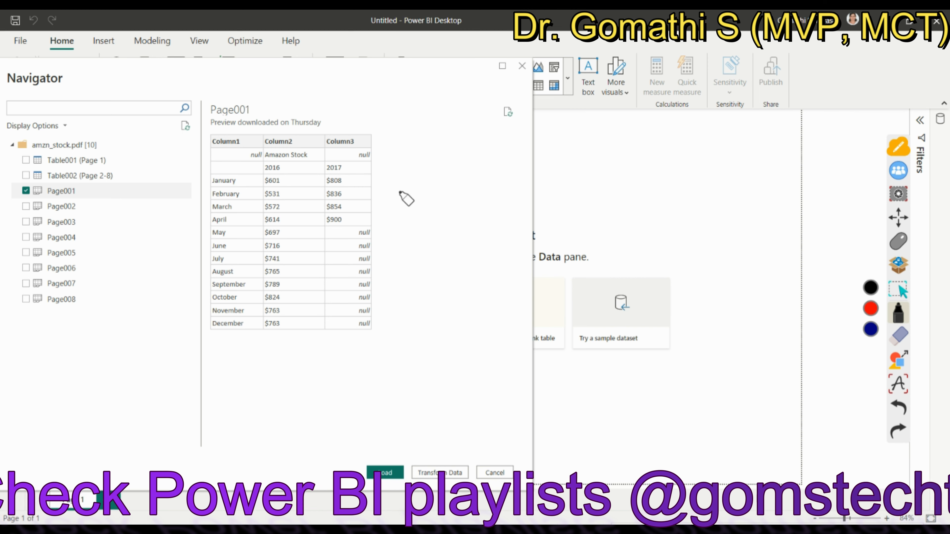
- Handwrite "E → Extraction" and "T → Transformation" beside the data preview, underline and mark up the transformation note, and clear all the ink
mouse_move(427, 152)
left_mouse_down()
mouse_move(399, 152)
mouse_move(416, 182)
mouse_move(516, 143)
mouse_move(522, 176)
mouse_move(612, 161)
mouse_move(621, 174)
mouse_move(652, 179)
left_mouse_up()
left_click_drag(376, 211, 414, 209)
mouse_move(395, 212)
left_mouse_down()
mouse_move(407, 240)
mouse_move(460, 224)
mouse_move(496, 234)
mouse_move(524, 217)
mouse_move(664, 230)
left_mouse_up()
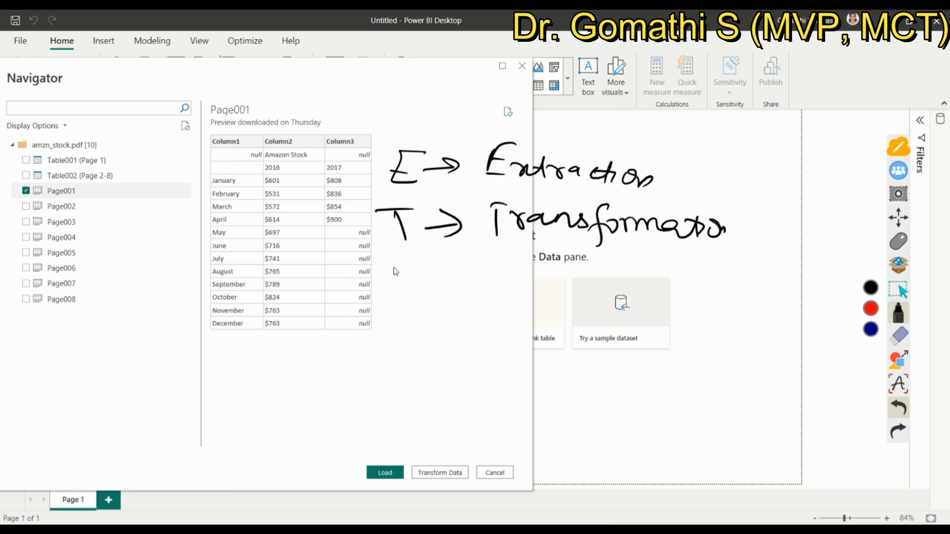
left_click_drag(470, 252, 680, 284)
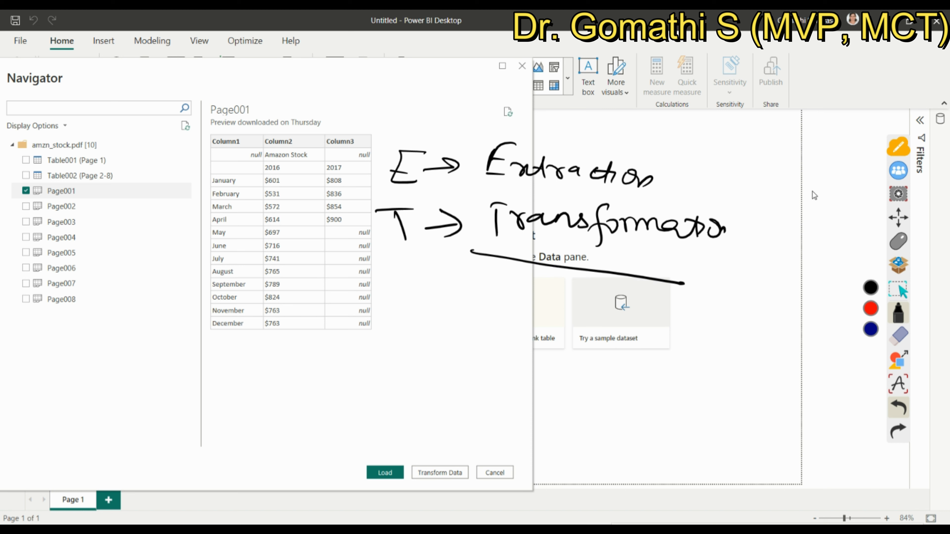
left_click_drag(858, 143, 850, 157)
left_click_drag(808, 249, 815, 284)
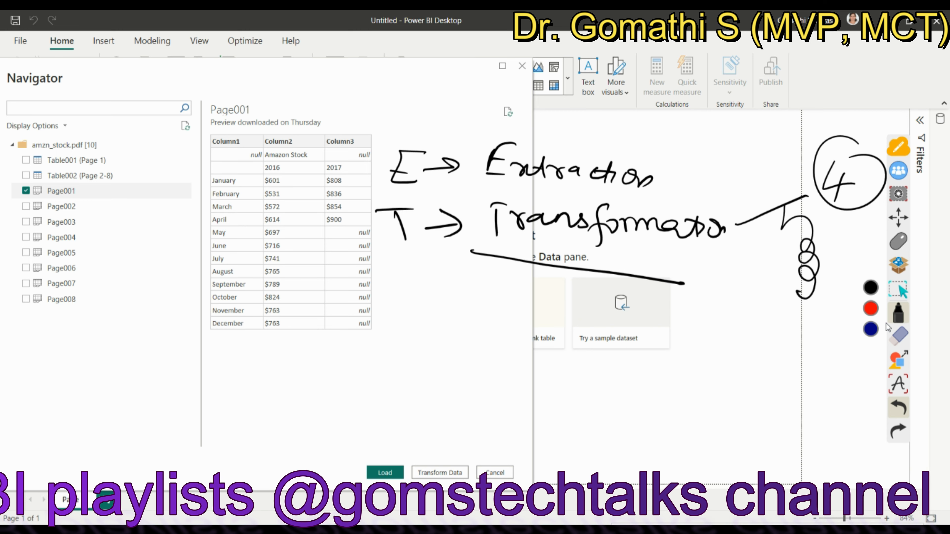
left_click(896, 342)
left_click(871, 355)
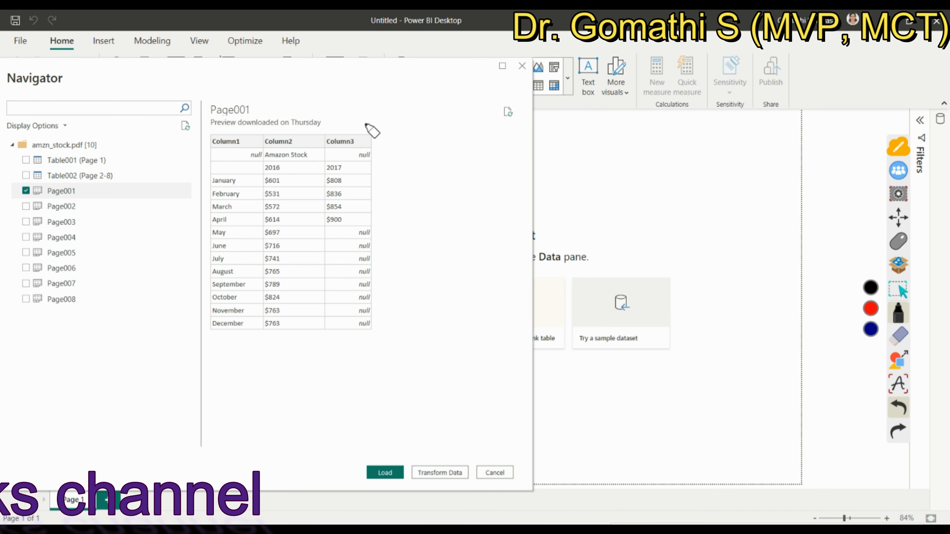
- Handwrite and underline "Power Query Editor" beside the preview, clear all the ink, and leave drawing mode
mouse_move(545, 167)
left_mouse_down()
mouse_move(549, 195)
mouse_move(651, 184)
left_mouse_up()
left_click_drag(698, 169, 713, 176)
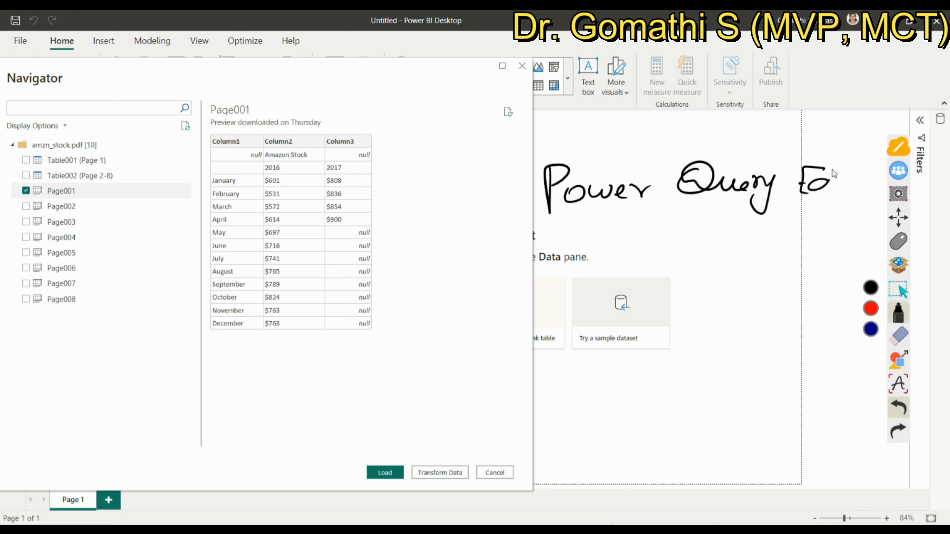
left_click_drag(868, 192, 877, 176)
left_click_drag(851, 209, 752, 203)
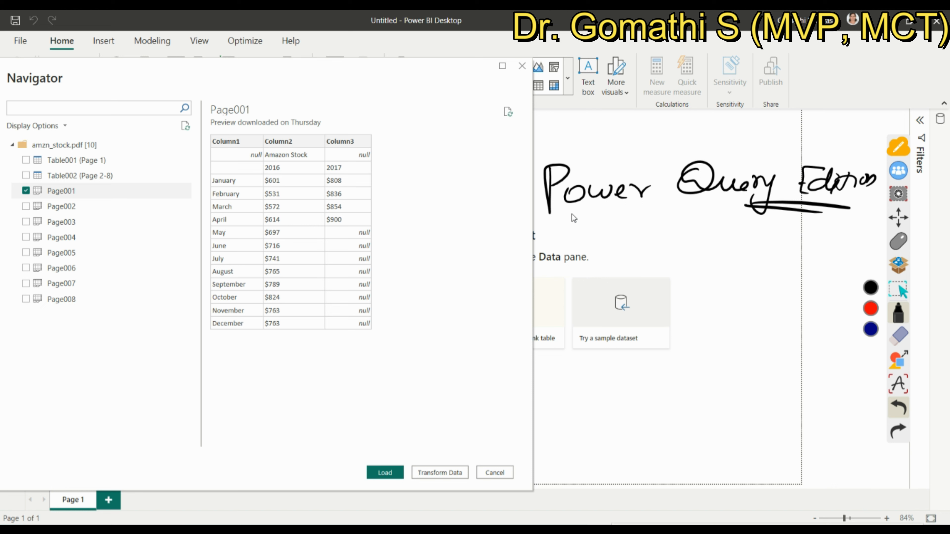
left_click_drag(143, 71, 363, 83)
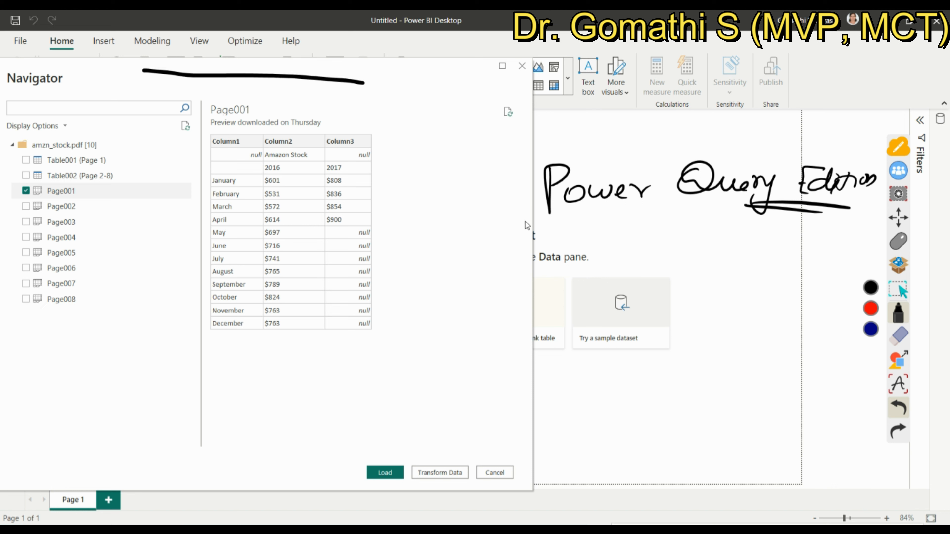
left_click(902, 342)
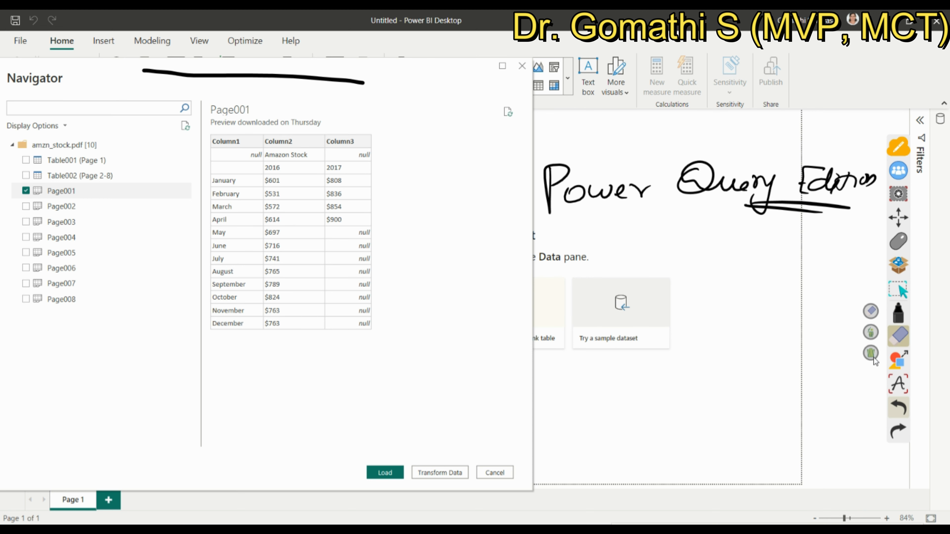
left_click(872, 353)
left_click(903, 249)
- Reposition the Navigator window, circle its Transform Data option with an arrow in ink, and clear the drawing
mouse_move(263, 81)
left_mouse_down()
mouse_move(346, 79)
mouse_move(523, 47)
left_mouse_up()
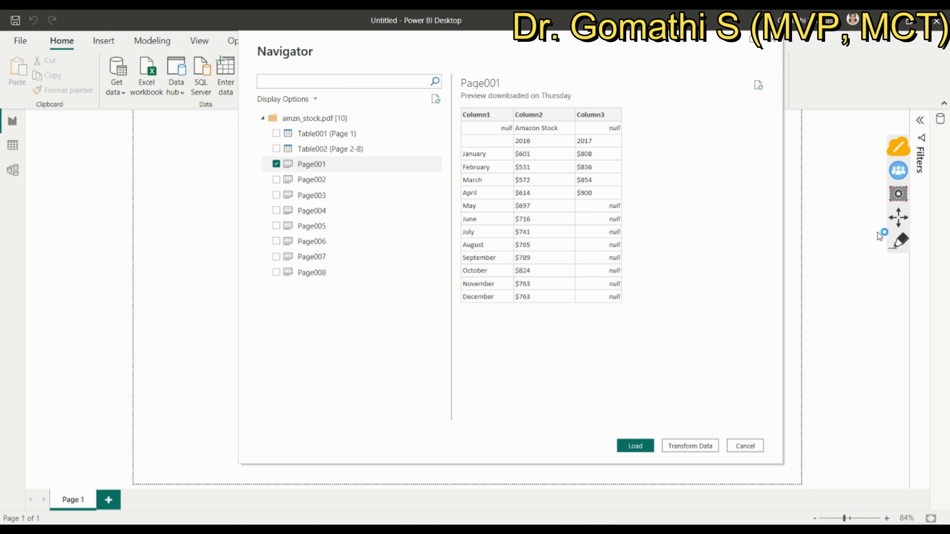
left_click(899, 243)
mouse_move(661, 420)
left_mouse_down()
mouse_move(596, 449)
mouse_move(752, 470)
mouse_move(559, 414)
left_mouse_up()
mouse_move(660, 441)
left_mouse_down()
mouse_move(727, 471)
mouse_move(681, 403)
mouse_move(710, 328)
mouse_move(729, 312)
left_mouse_up()
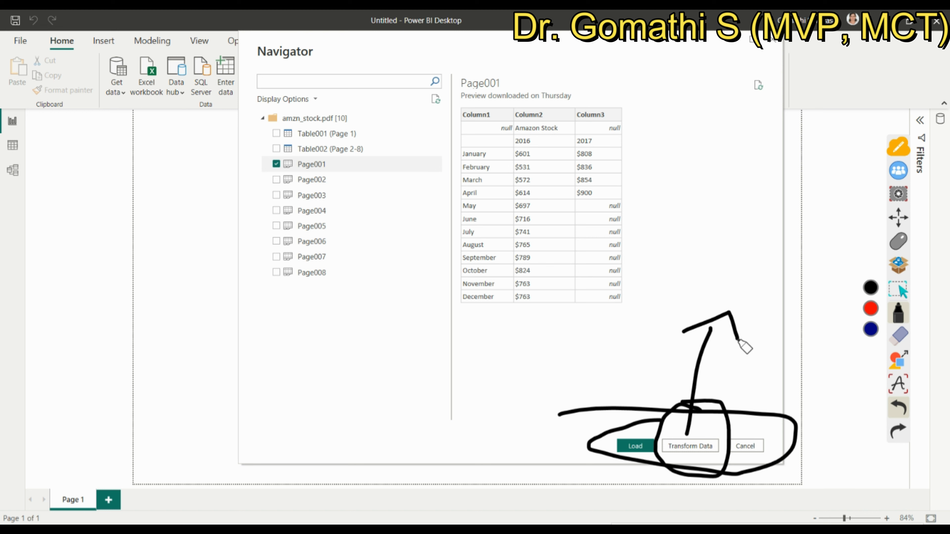
left_click(900, 341)
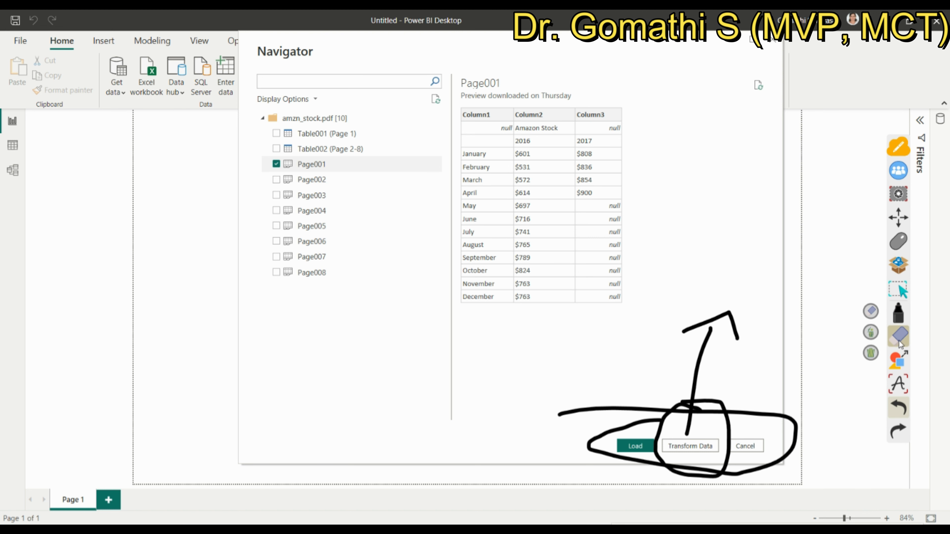
left_click(871, 354)
left_click(898, 243)
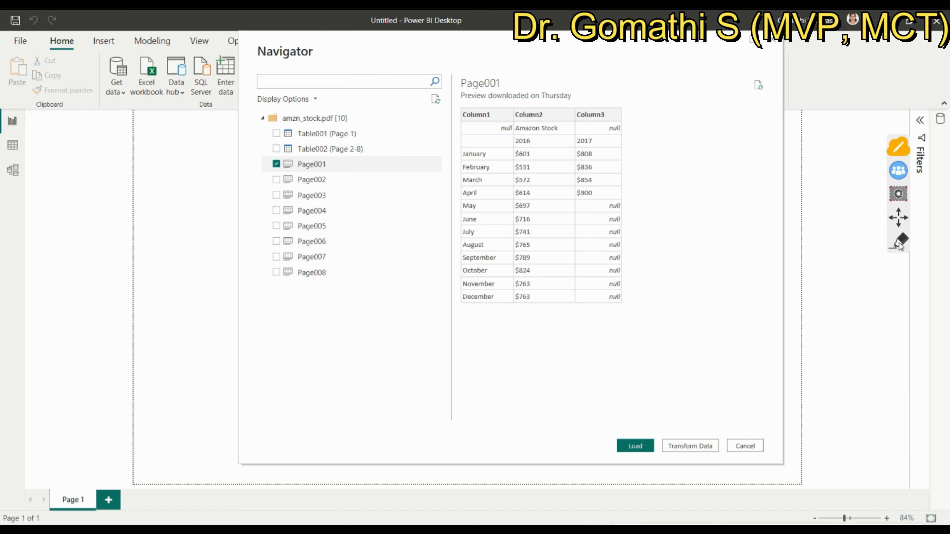
- Move the Navigator below the ribbon, circle the ribbon's Transform data command in ink, and clear the drawing
left_click_drag(545, 45, 521, 162)
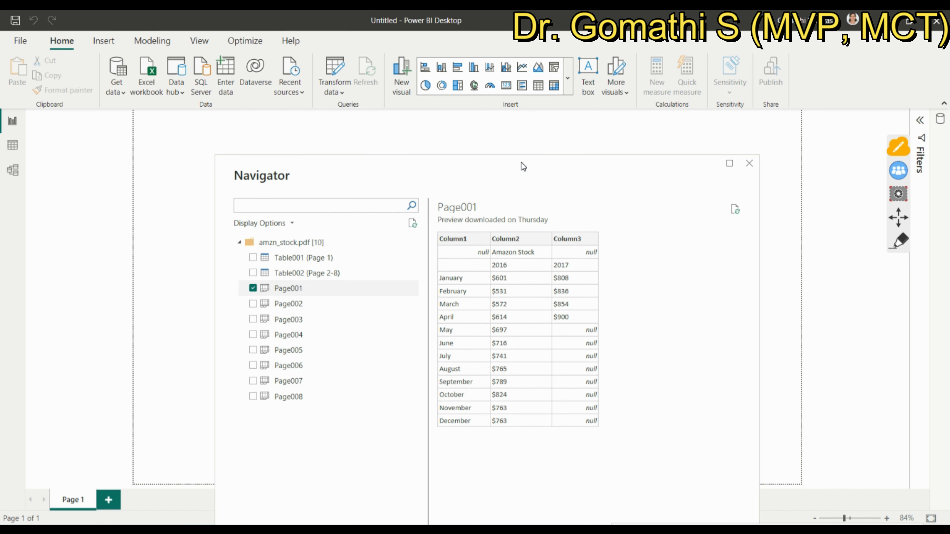
left_click(899, 241)
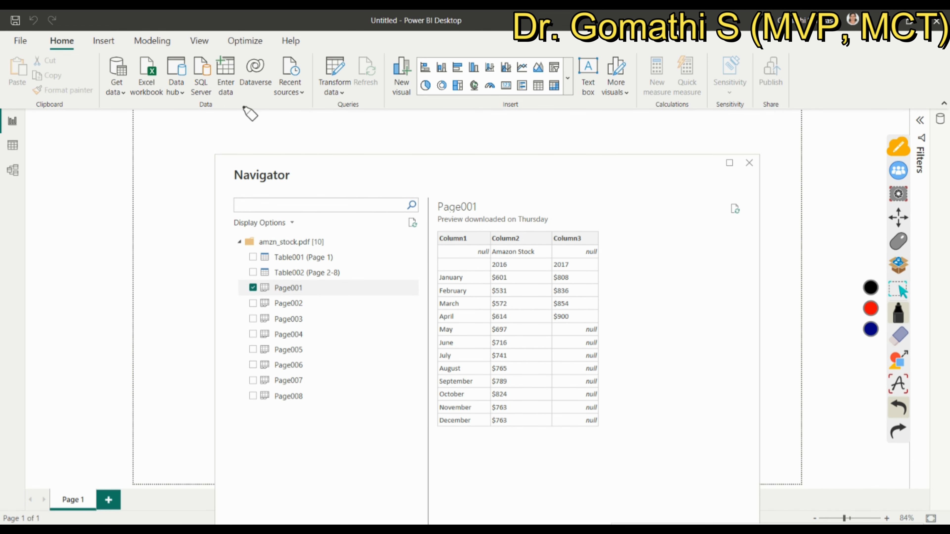
mouse_move(343, 54)
left_mouse_down()
mouse_move(309, 94)
mouse_move(355, 125)
mouse_move(365, 56)
mouse_move(318, 54)
left_mouse_up()
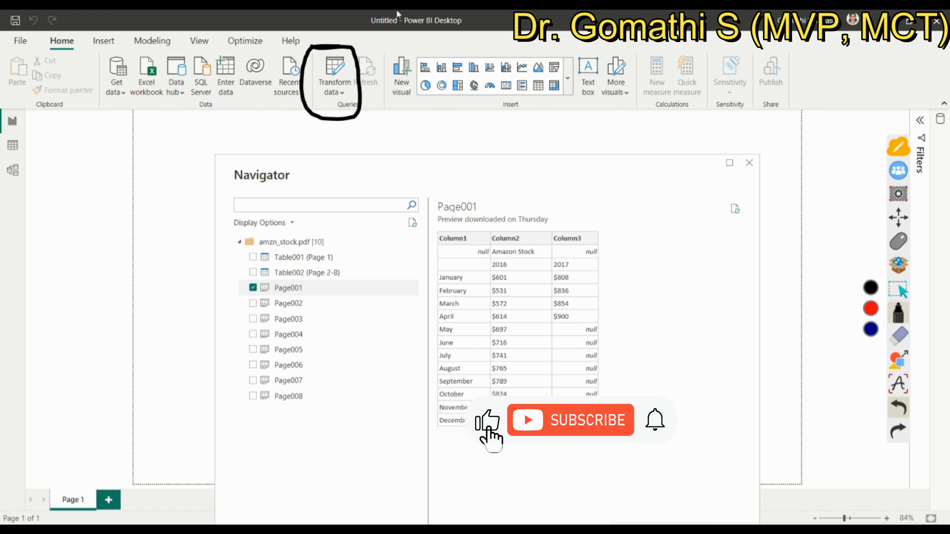
left_click(897, 341)
left_click(871, 334)
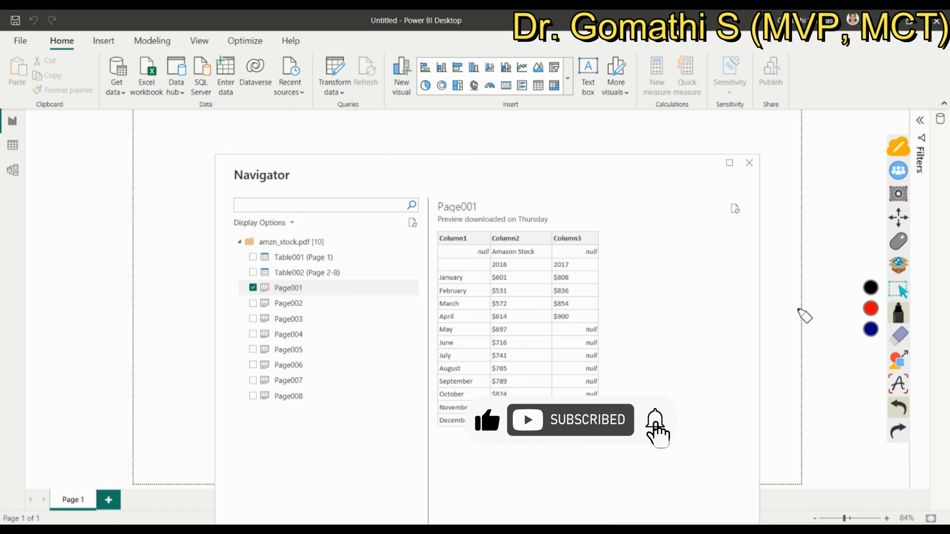
left_click(892, 240)
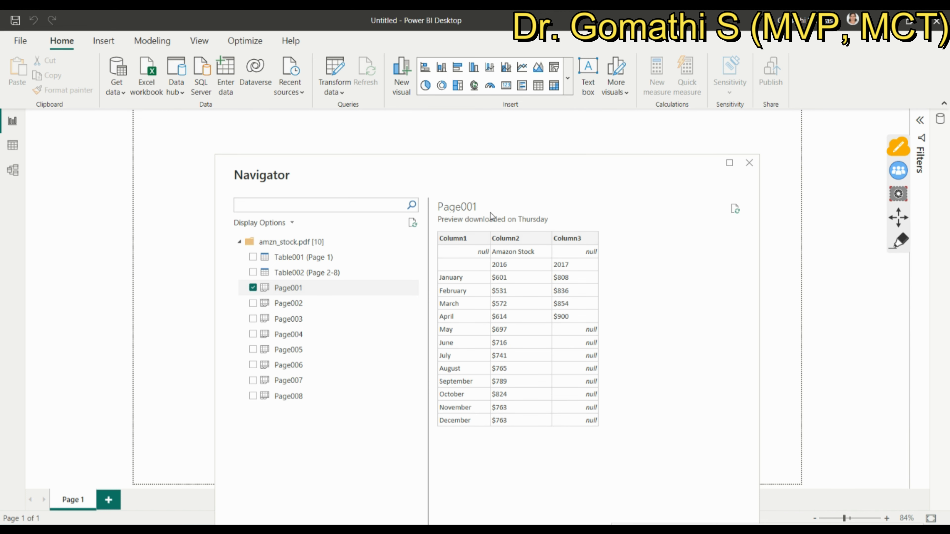
- Preview Table001 (Page 1) in the Navigator and browse pages 1 and 2 of amzn_stock.pdf in the browser
left_click_drag(487, 170, 472, 42)
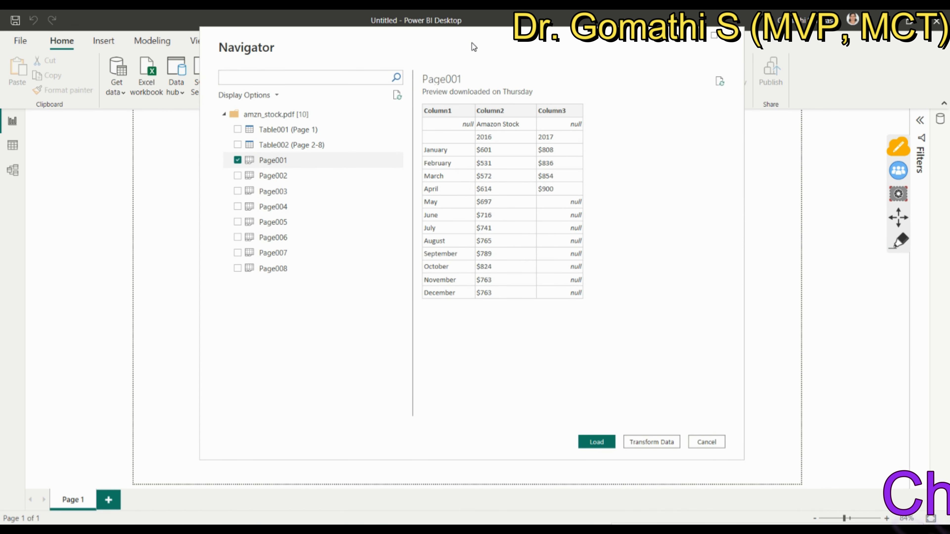
left_click(268, 130)
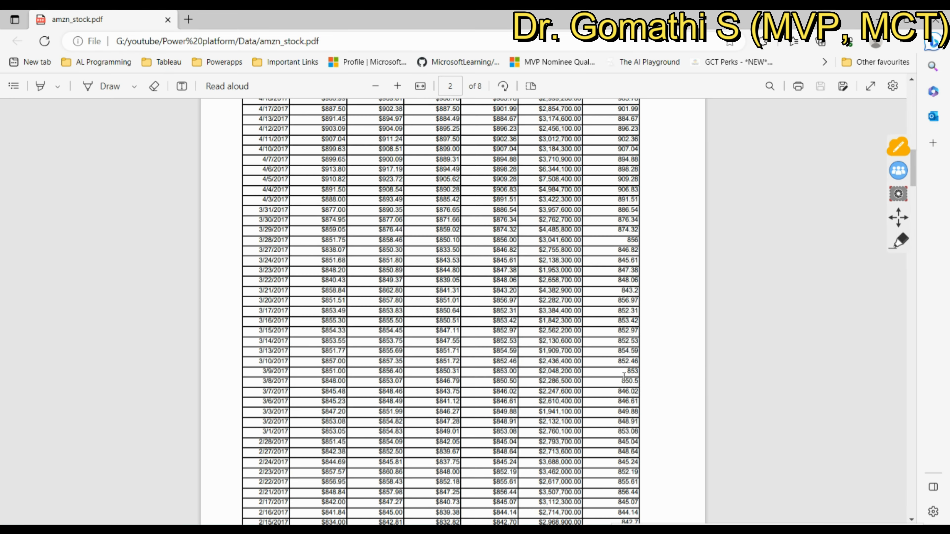
scroll(624, 376, "up", 15)
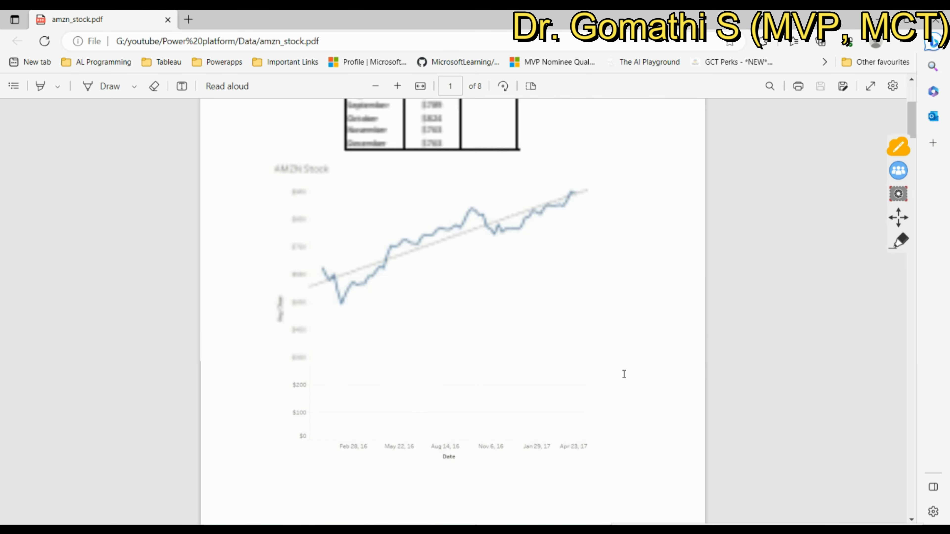
scroll(624, 373, "down", 15)
scroll(624, 374, "up", 5)
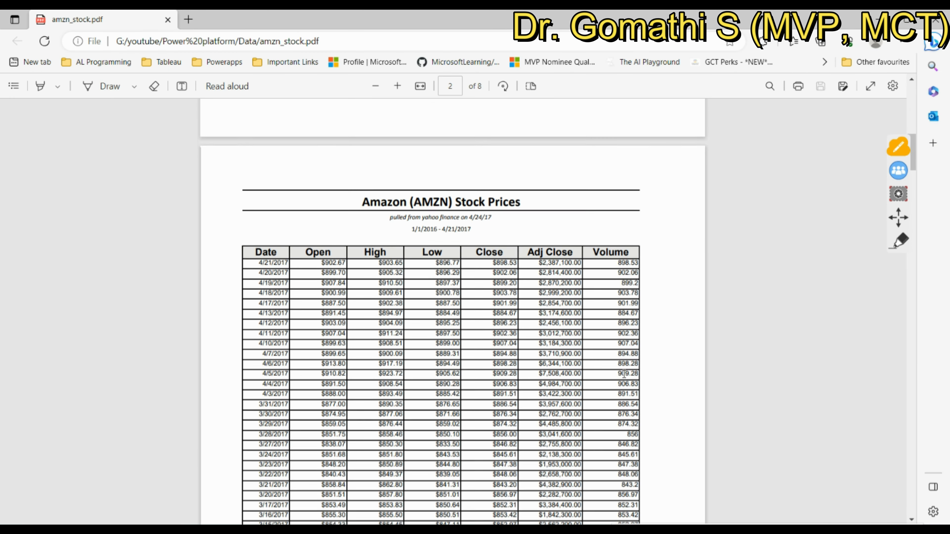
- Circle the "Amazon (AMZN) Stock Prices" heading on page 2 of the PDF in ink, clear the drawing, and leave drawing mode
left_click(906, 245)
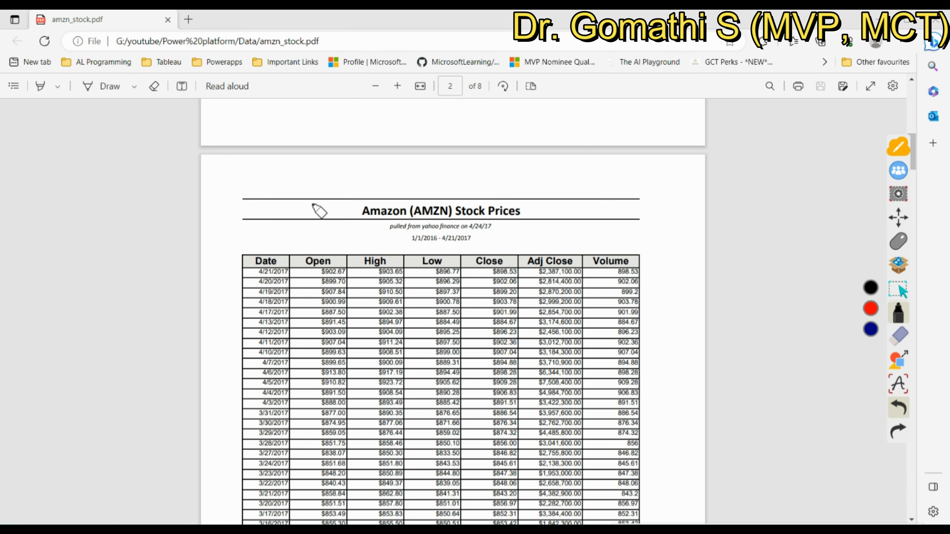
mouse_move(395, 194)
left_mouse_down()
mouse_move(353, 207)
mouse_move(406, 227)
mouse_move(538, 195)
mouse_move(413, 181)
left_mouse_up()
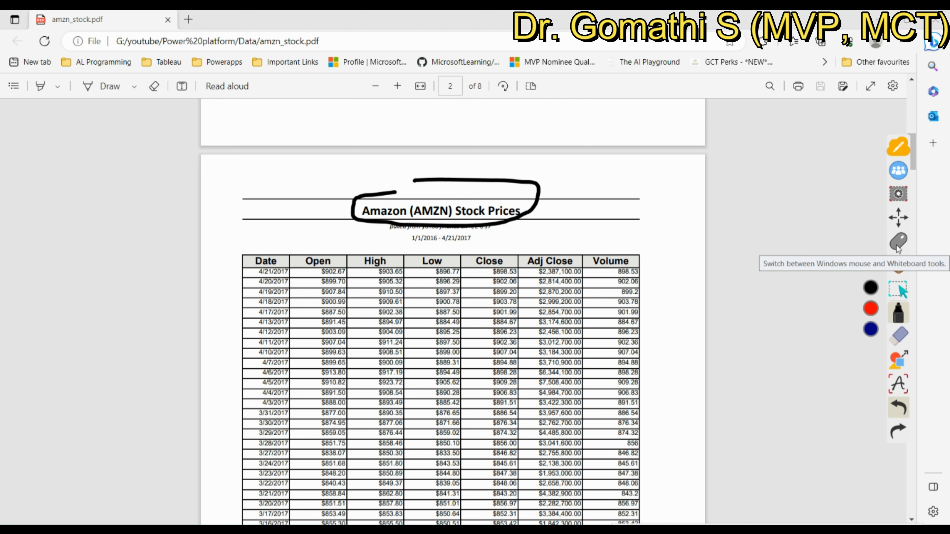
left_click(897, 242)
left_click(896, 246)
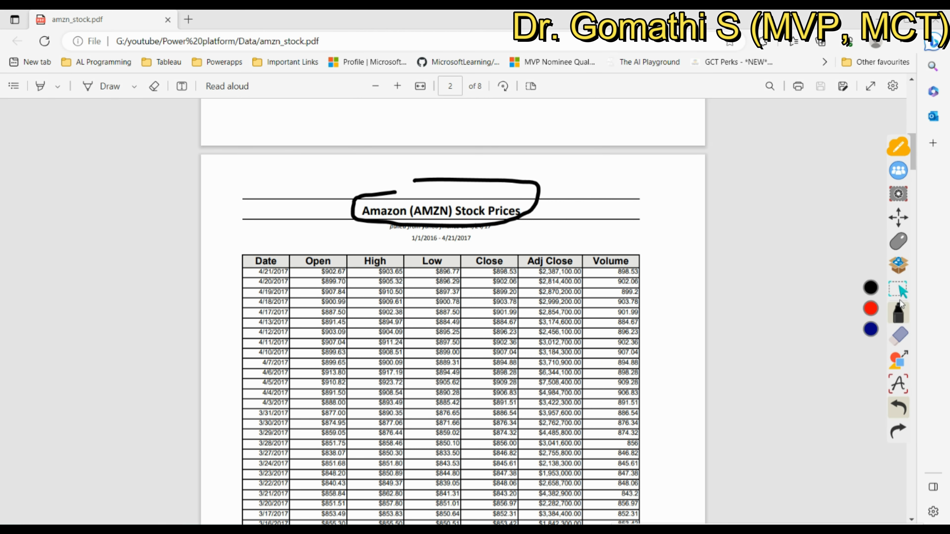
left_click(897, 339)
left_click(868, 355)
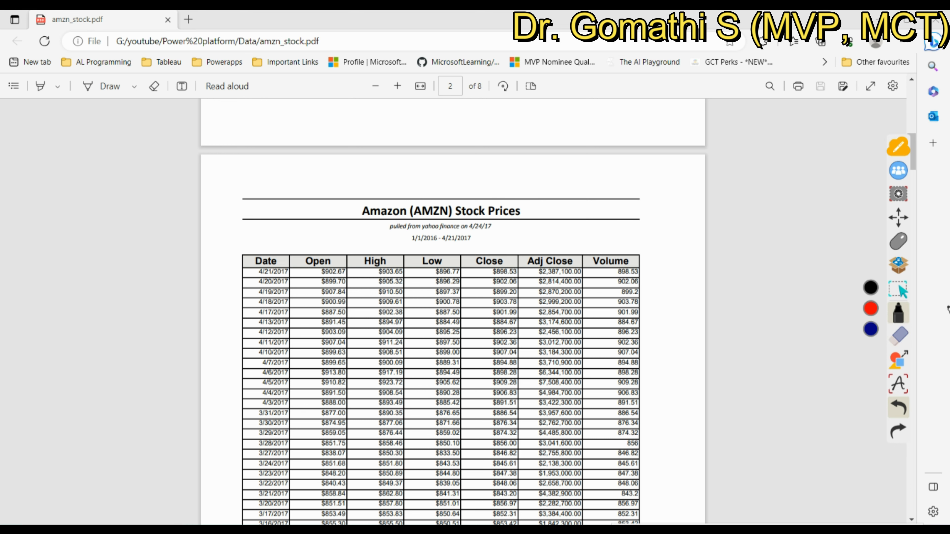
left_click(899, 243)
- Return to Power BI Desktop, preview Page001 and Page002 in the Navigator, and compare Page002 with the PDF's second page
key("alt+Tab")
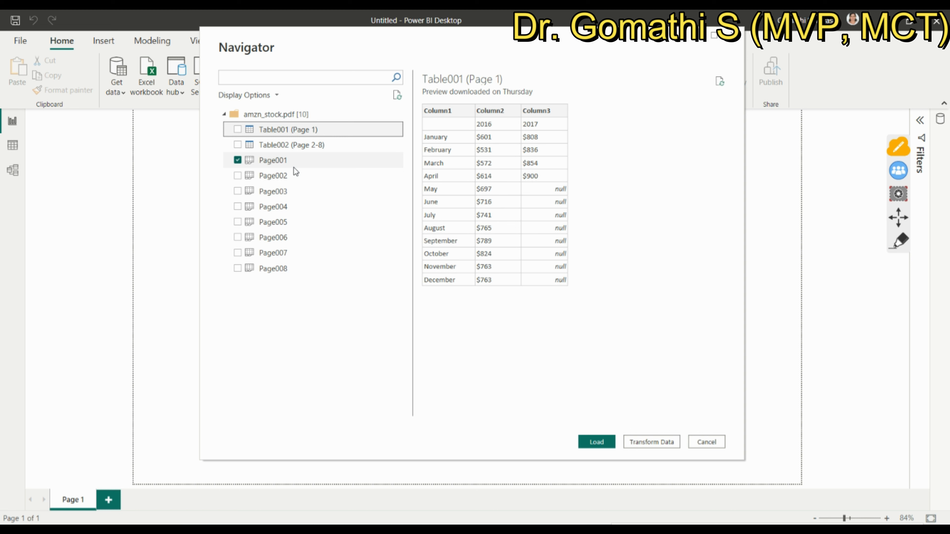
left_click(284, 161)
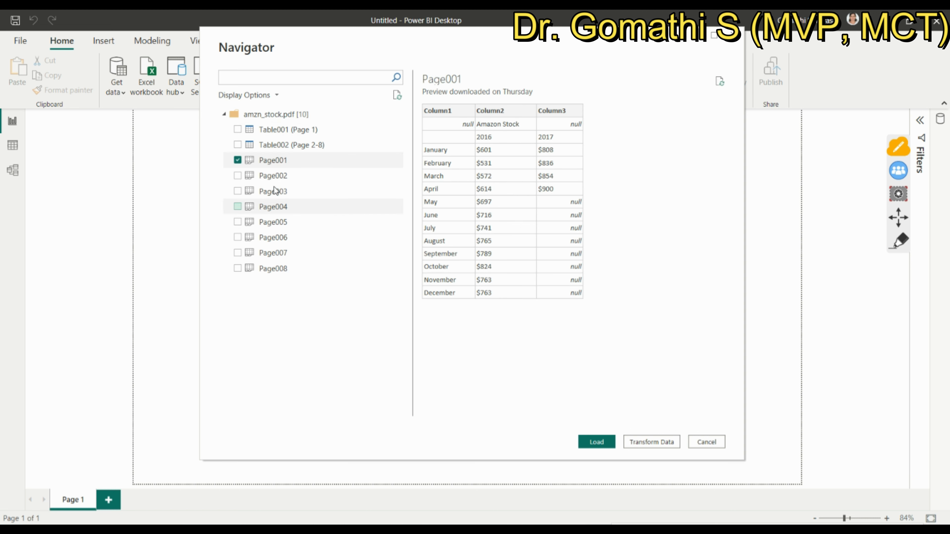
left_click(281, 176)
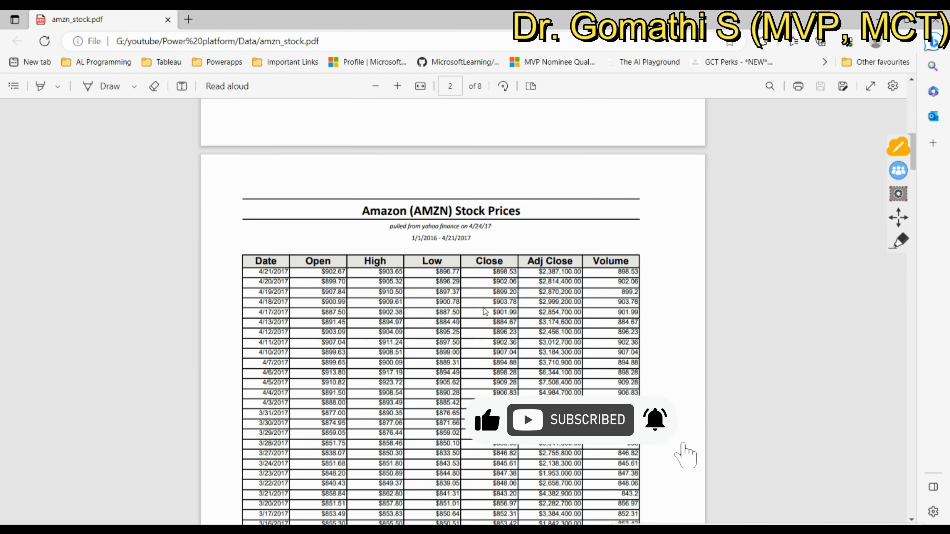
left_click_drag(389, 227, 496, 221)
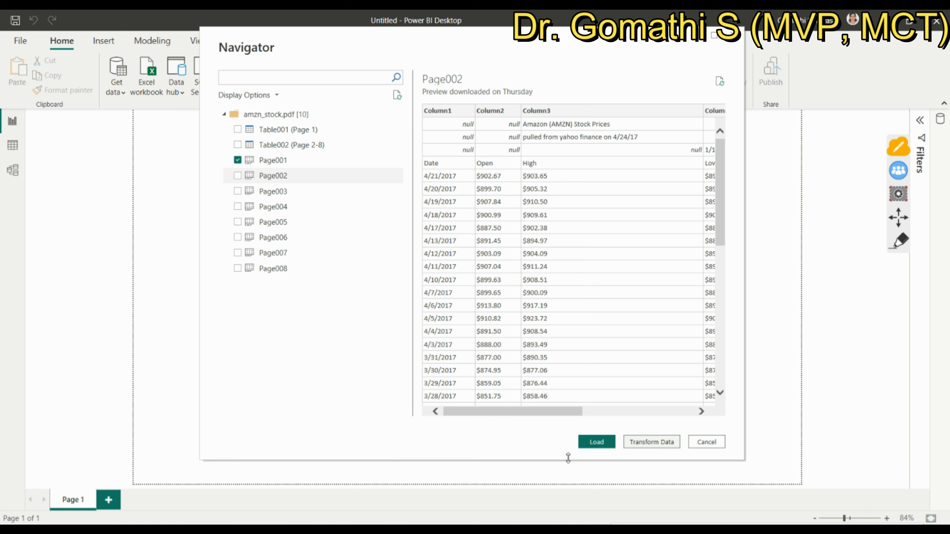
- Include Page002 along with Page001 in the import and open both in Power Query Editor for transformation
left_click(241, 176)
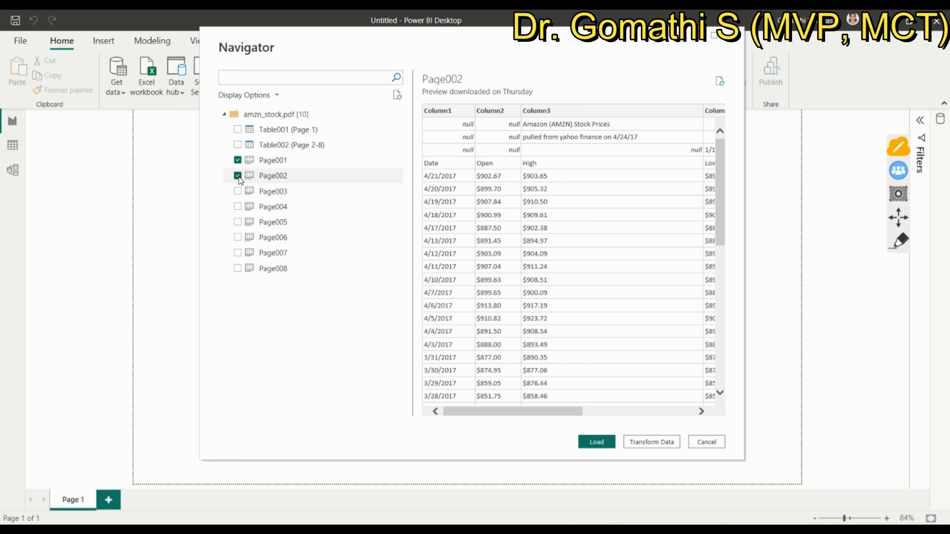
left_click(632, 444)
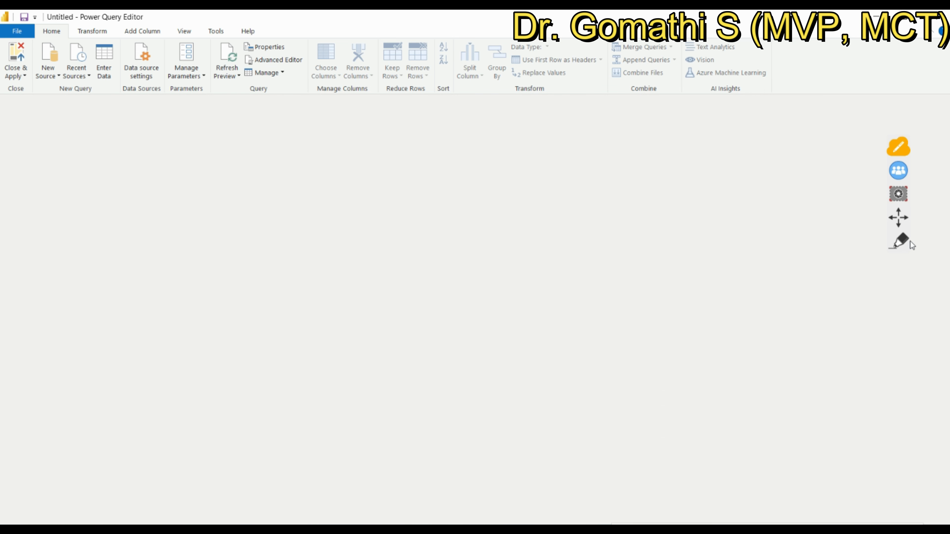
- Underline the Power Query Editor window title in ink and clear the drawing
left_click(897, 244)
left_click_drag(83, 27, 150, 18)
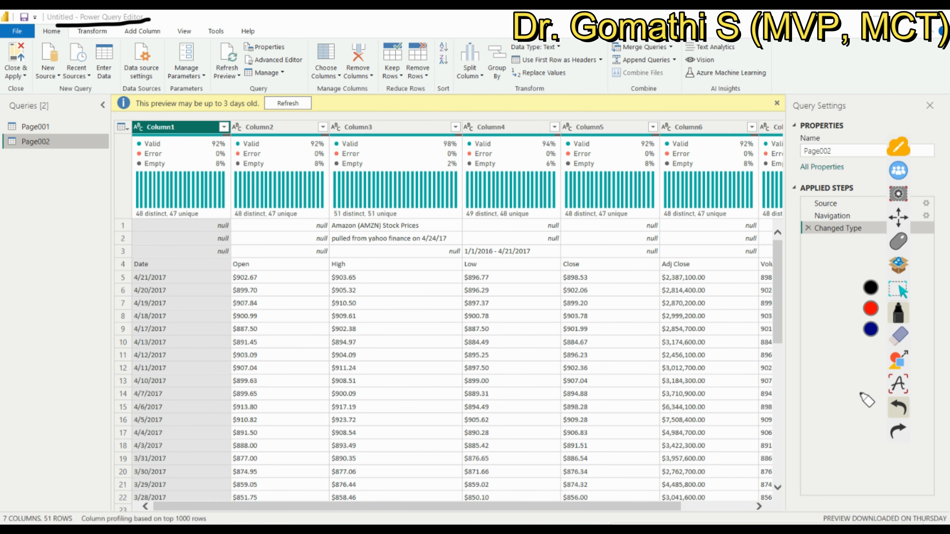
left_click(900, 336)
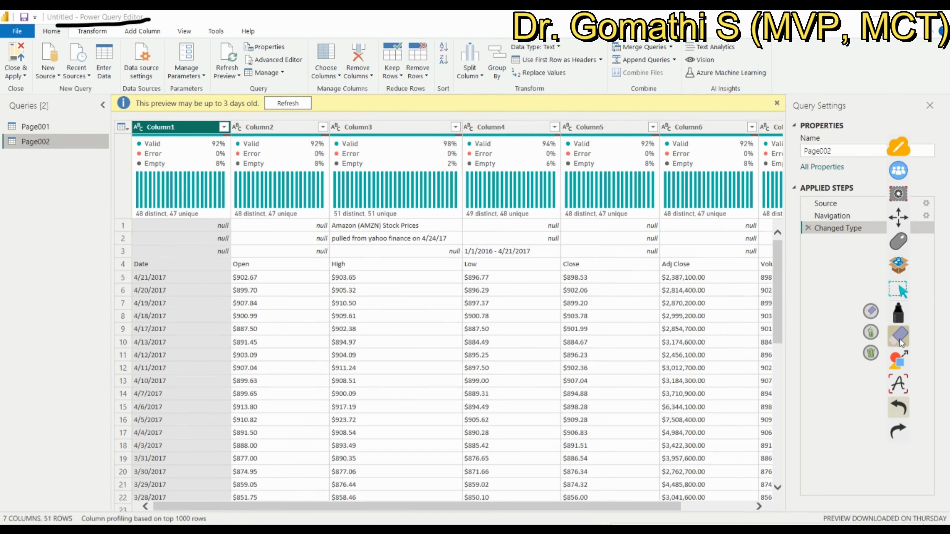
left_click(871, 354)
- Leave drawing mode and move the annotation toolbar down, clear of the query name and the applied steps
left_click(902, 236)
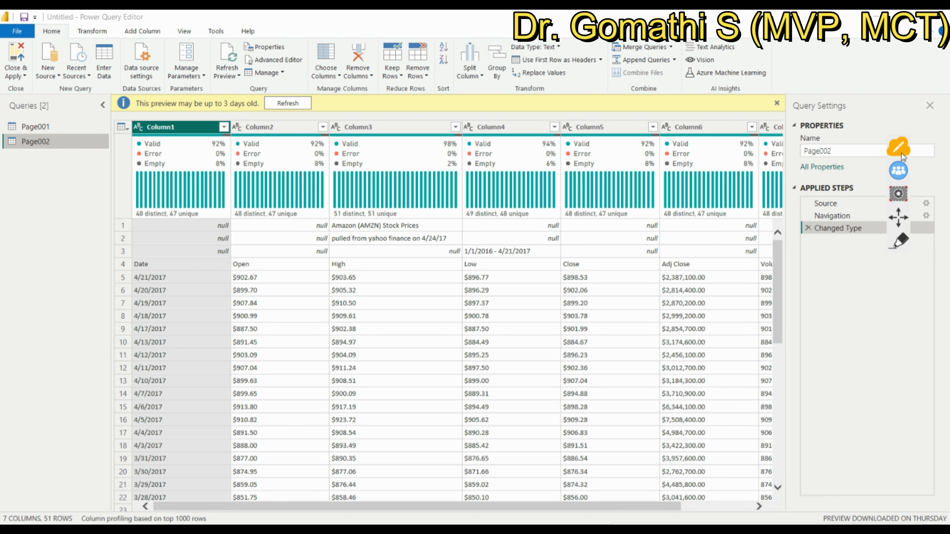
mouse_move(901, 215)
left_mouse_down()
mouse_move(883, 371)
mouse_move(916, 415)
mouse_move(918, 437)
left_mouse_up()
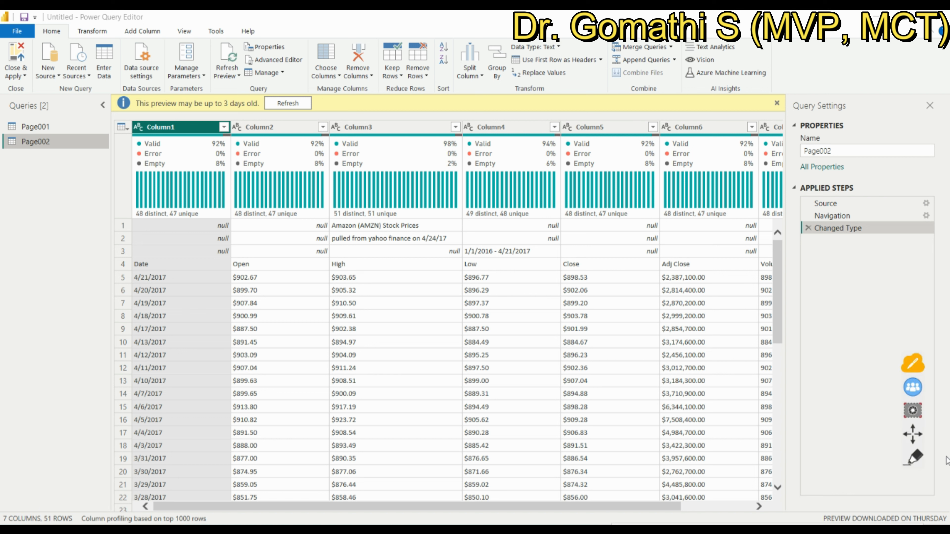
- Outline the Queries pane in ink and underline the Page002 query
left_click(913, 459)
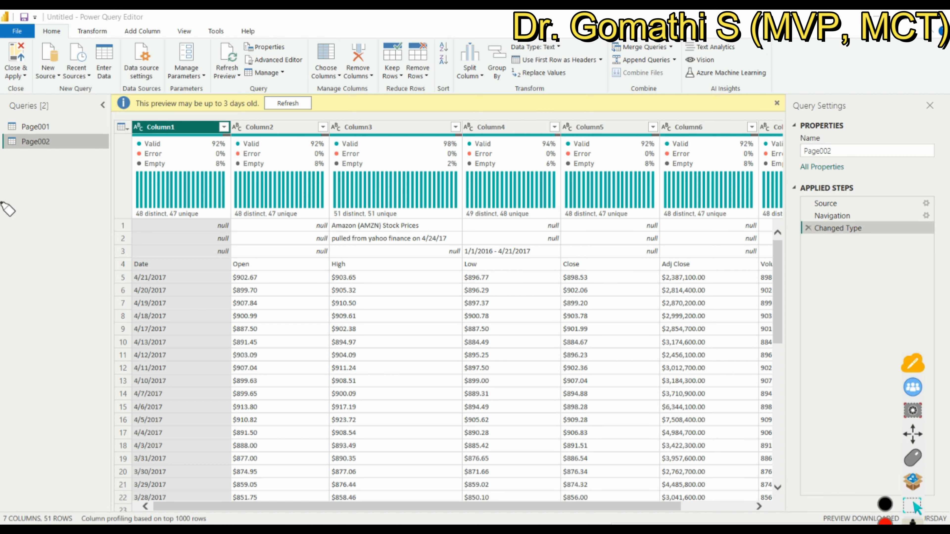
mouse_move(20, 92)
left_mouse_down()
mouse_move(8, 91)
mouse_move(1, 187)
mouse_move(100, 276)
mouse_move(113, 124)
mouse_move(78, 98)
mouse_move(4, 93)
left_mouse_up()
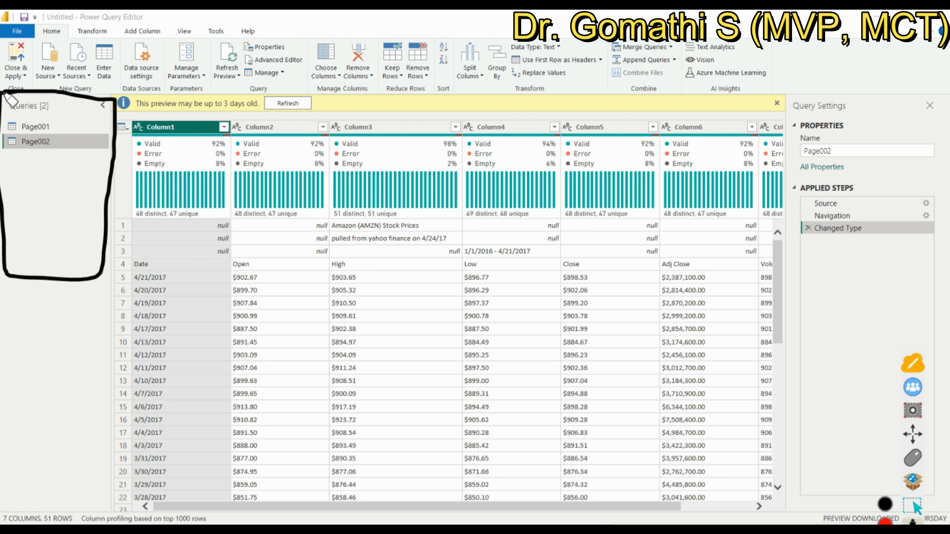
left_click_drag(4, 158, 41, 162)
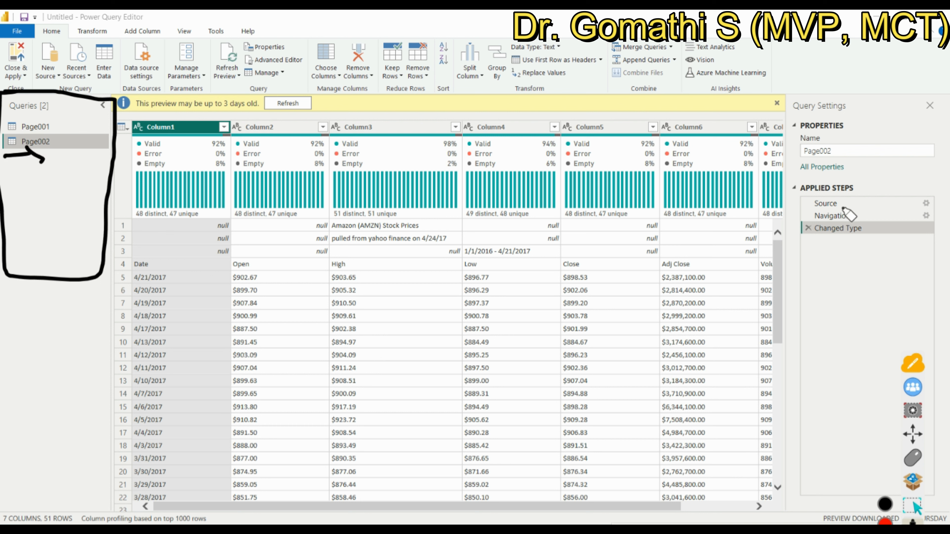
- Outline the query's Properties section in ink, underline its name, and circle the entries in the Queries pane
mouse_move(860, 104)
left_mouse_down()
mouse_move(825, 98)
mouse_move(793, 161)
mouse_move(935, 165)
mouse_move(924, 98)
mouse_move(848, 95)
left_mouse_up()
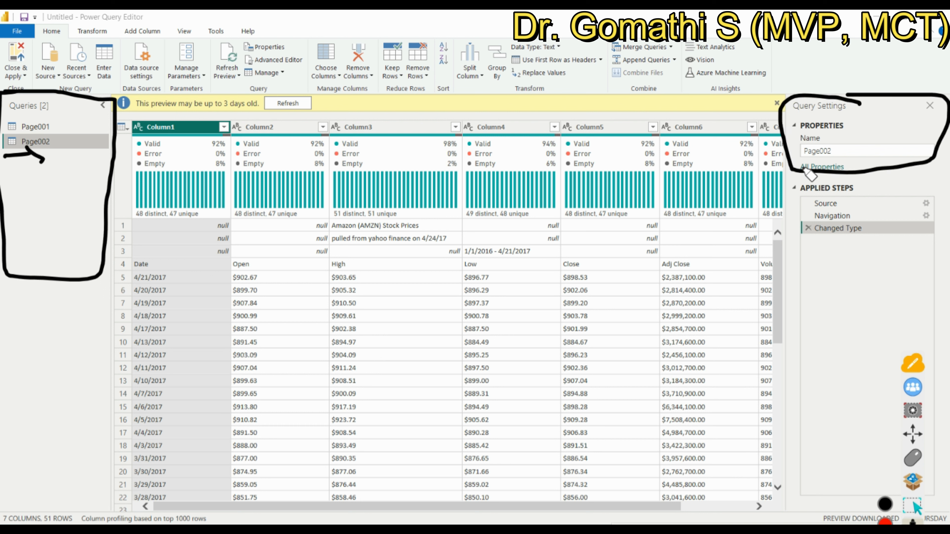
left_click_drag(814, 158, 854, 153)
mouse_move(11, 132)
left_mouse_down()
mouse_move(48, 131)
mouse_move(64, 113)
mouse_move(74, 141)
mouse_move(56, 159)
left_mouse_up()
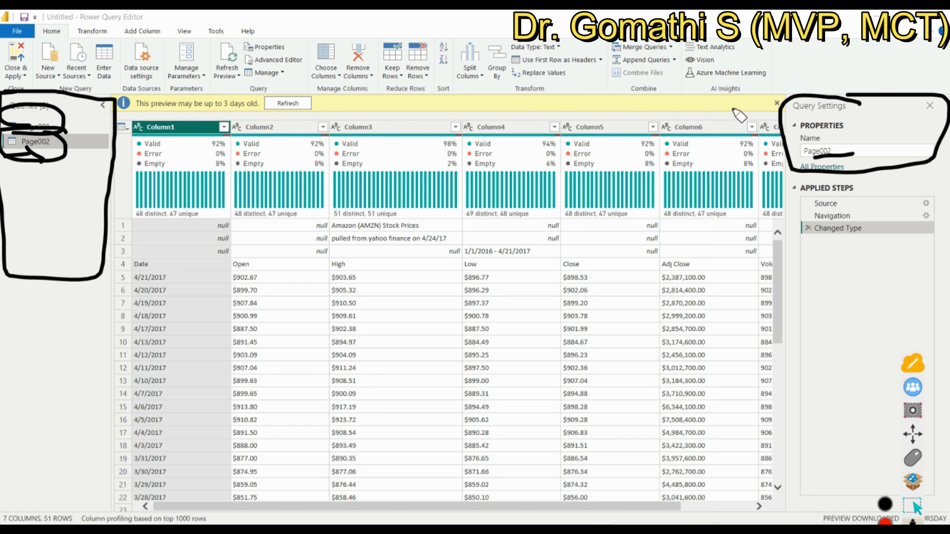
left_click_drag(877, 139, 757, 164)
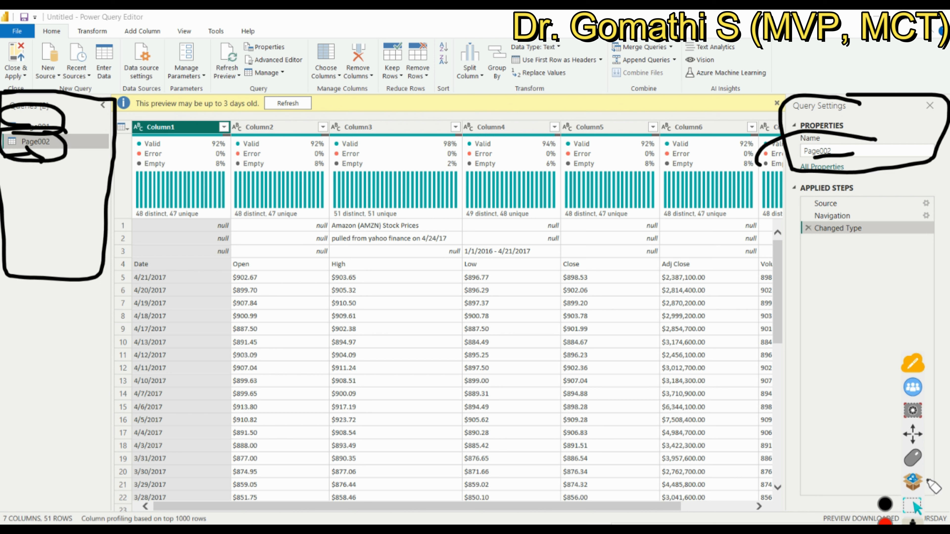
- Move the annotation toolbar up, then clear all ink from the screen and leave drawing mode
left_click_drag(915, 434, 896, 327)
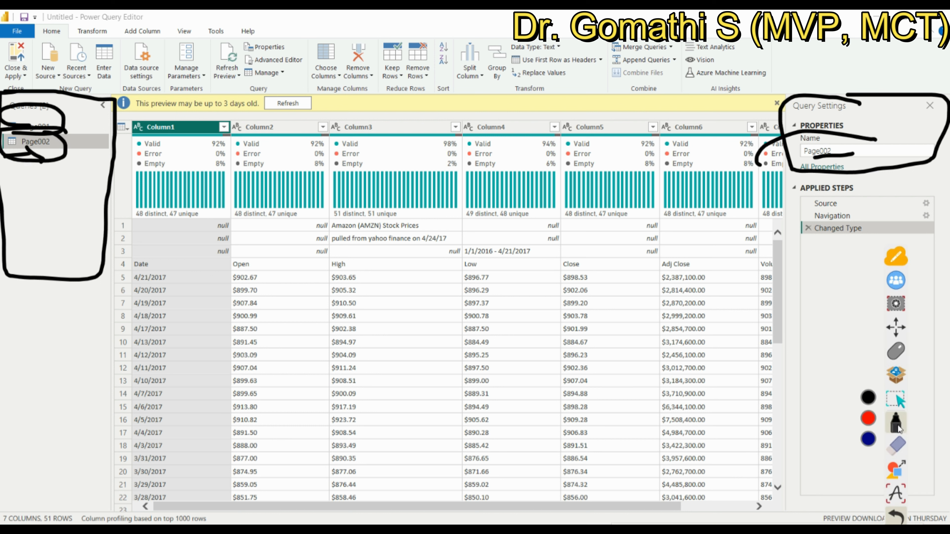
left_click(888, 408)
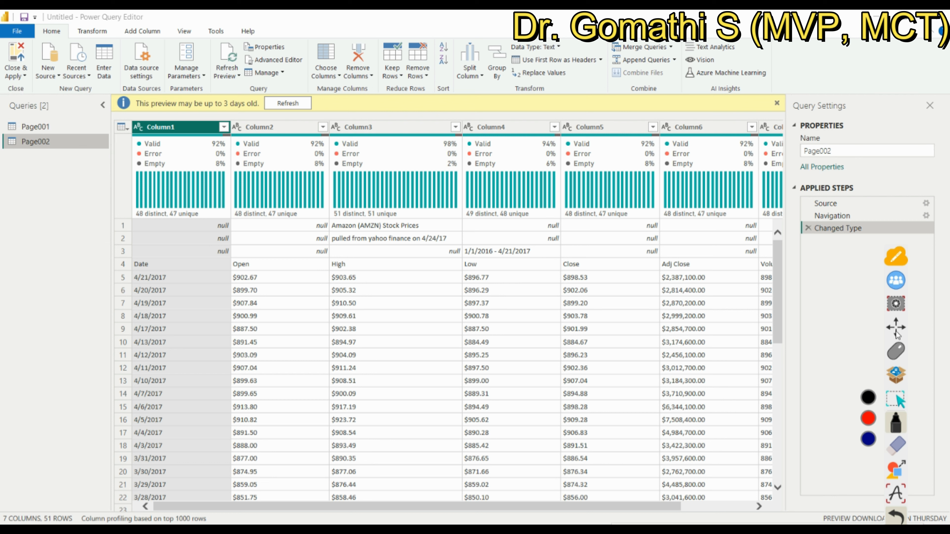
left_click(896, 358)
left_click_drag(836, 153, 787, 158)
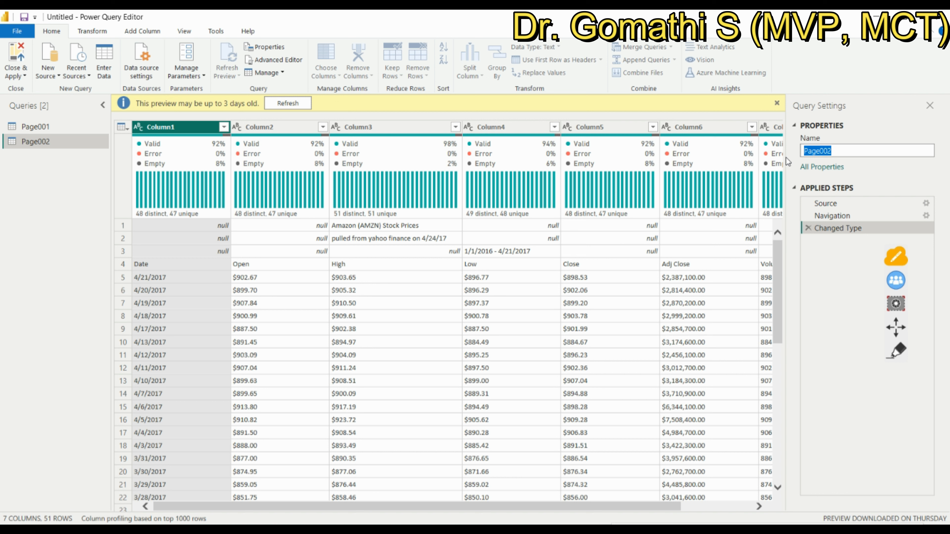
left_click(901, 354)
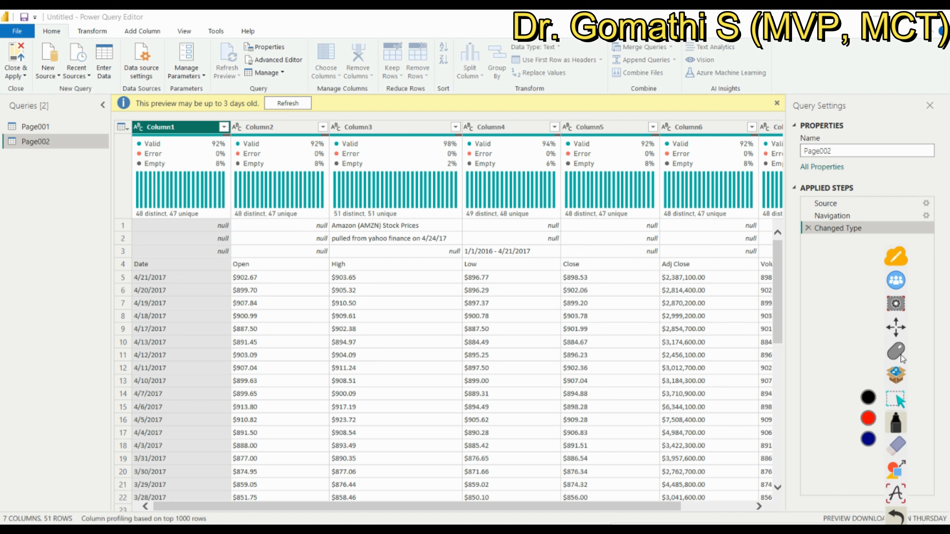
left_click(899, 327)
left_click(900, 327)
left_click(899, 355)
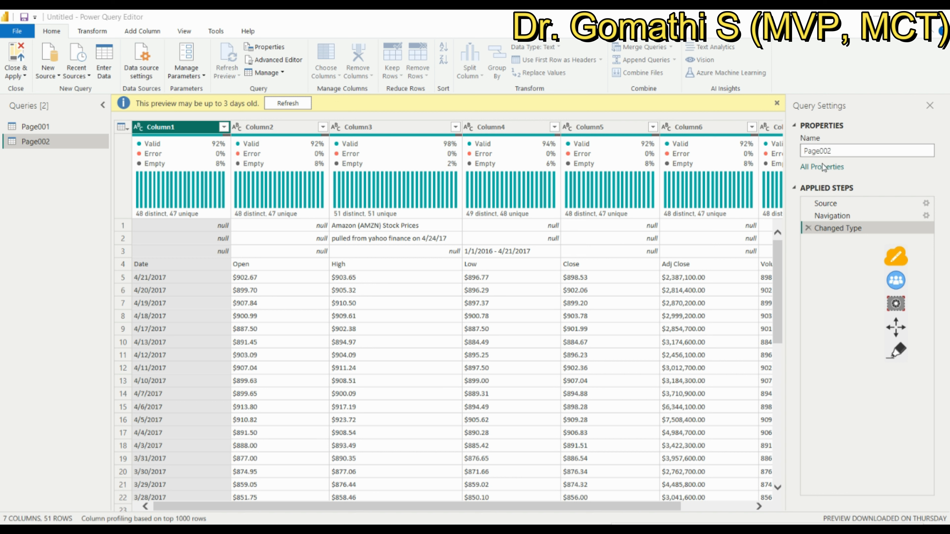
- View all properties of the Page002 query, including its description, and close them without changes
left_click(820, 167)
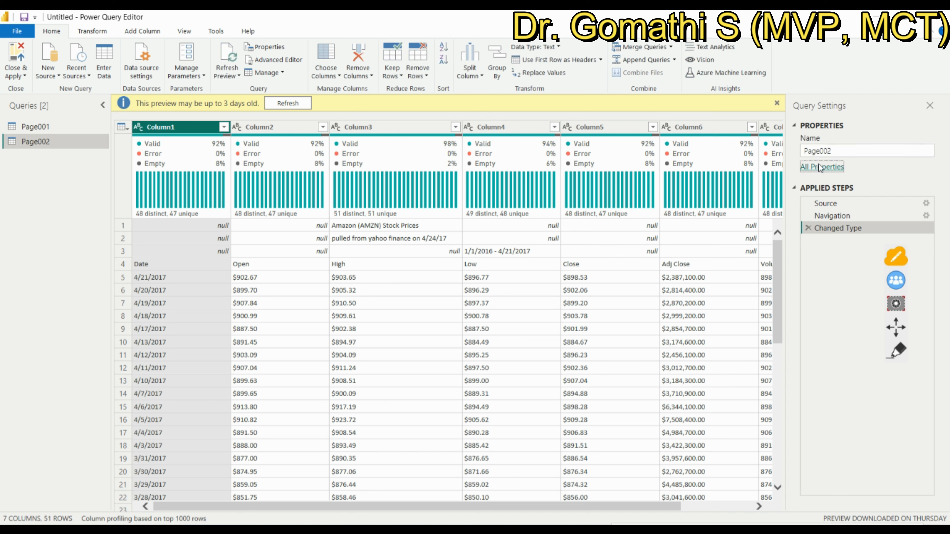
left_click(389, 260)
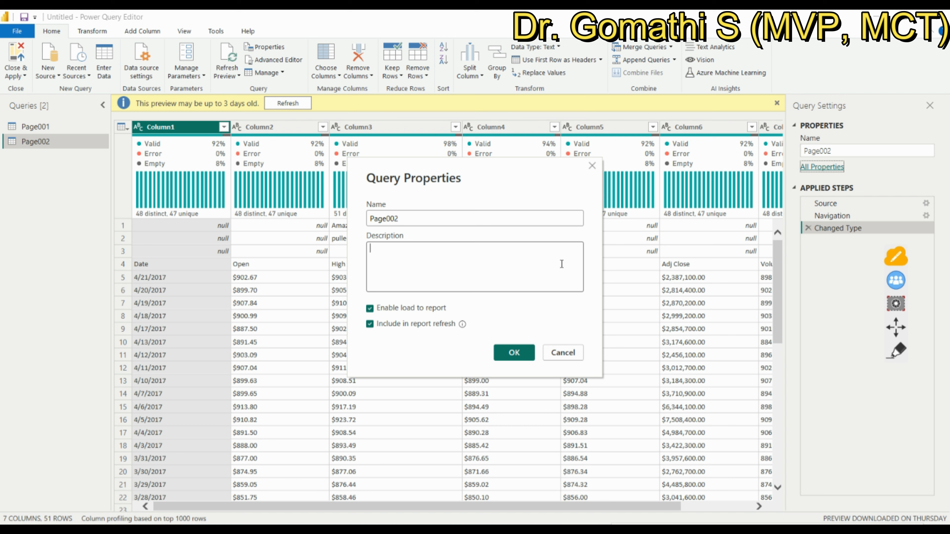
left_click(562, 354)
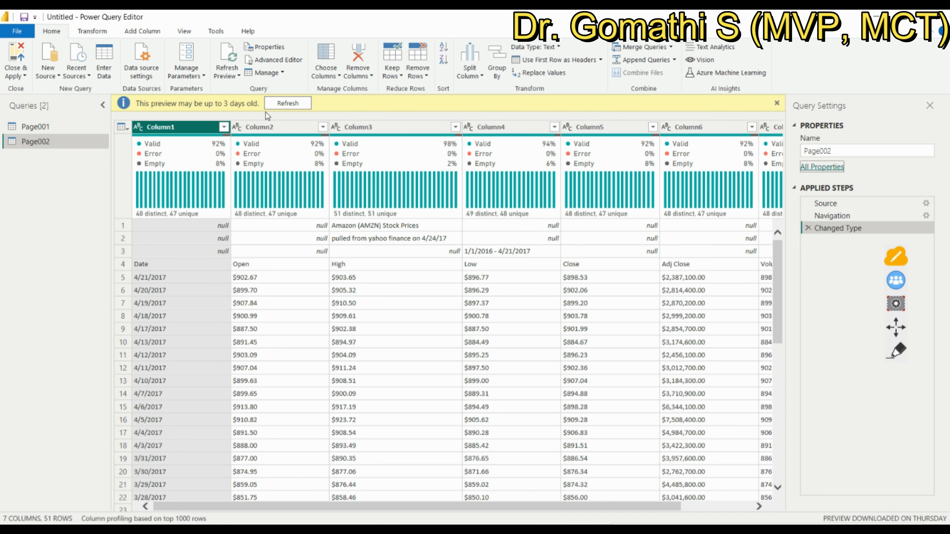
- Refresh the Page002 data preview and move the annotation toolbar off the Query Settings pane onto the data grid
left_click(287, 103)
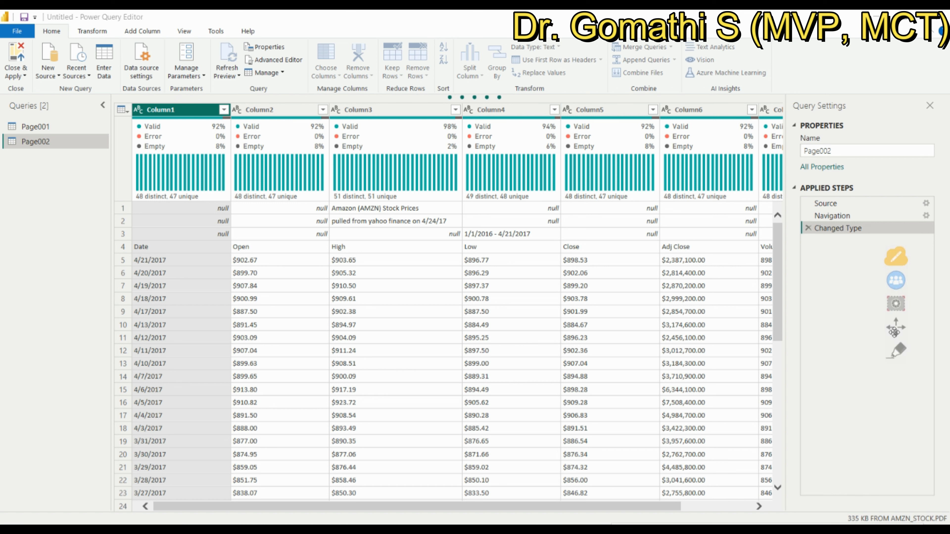
left_click_drag(896, 327, 683, 338)
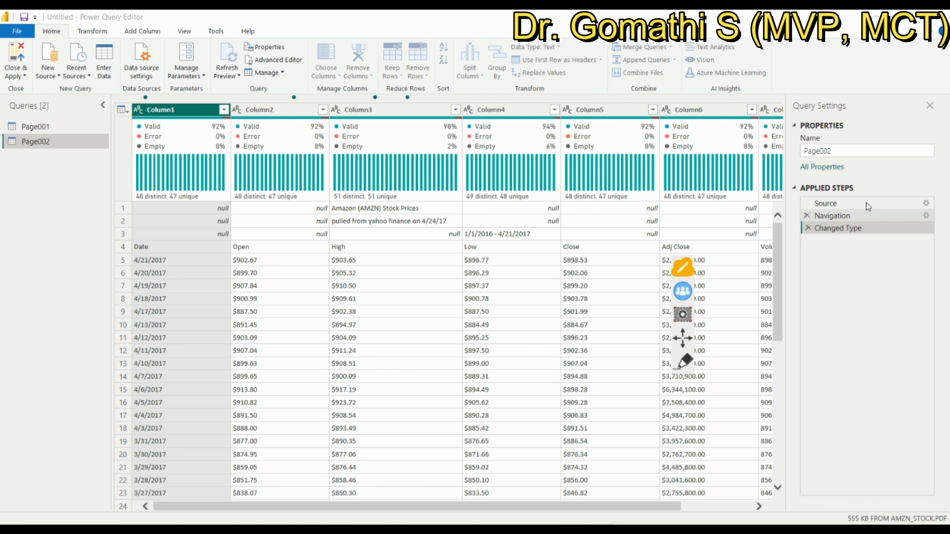
- Outline the Applied Steps list in ink, clear the drawing, and leave drawing mode
left_click(693, 358)
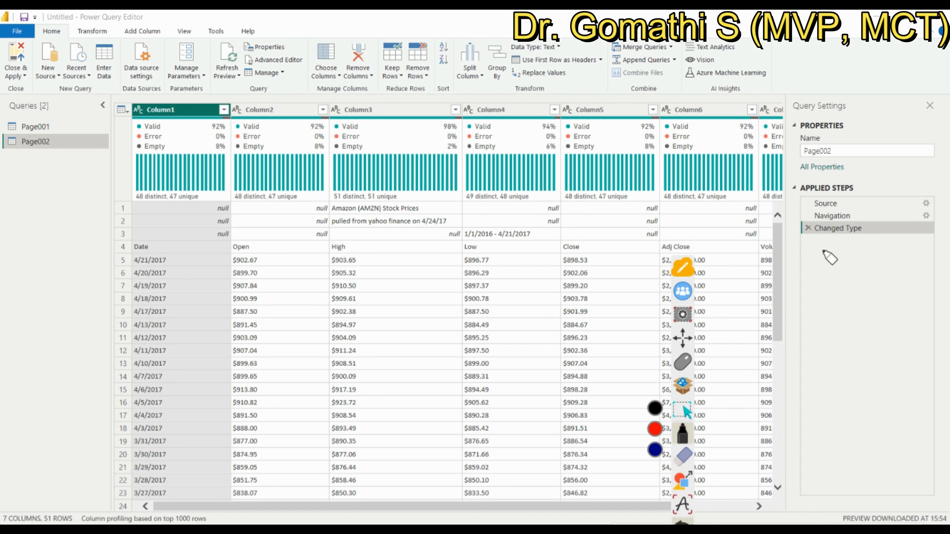
mouse_move(856, 176)
left_mouse_down()
mouse_move(789, 301)
mouse_move(809, 467)
mouse_move(935, 378)
mouse_move(888, 180)
mouse_move(767, 178)
left_mouse_up()
left_click(681, 464)
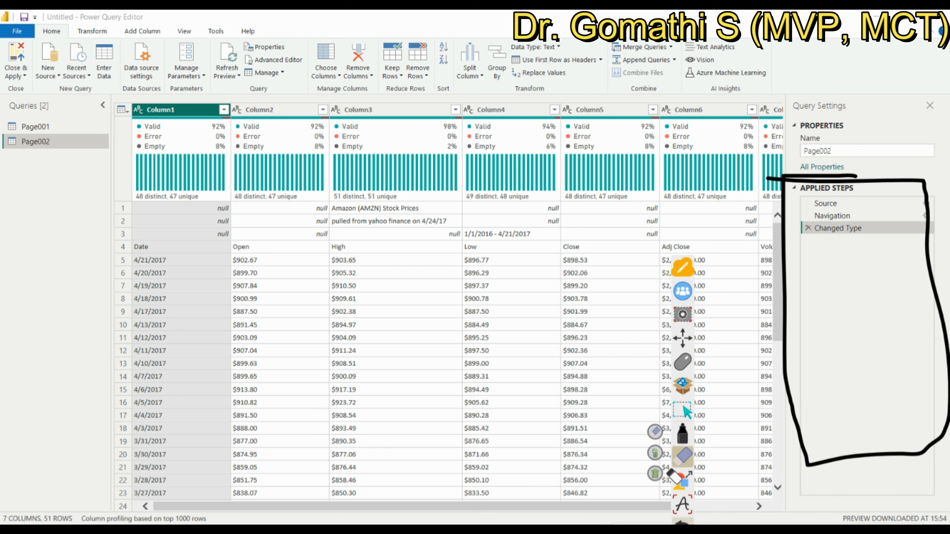
left_click(656, 474)
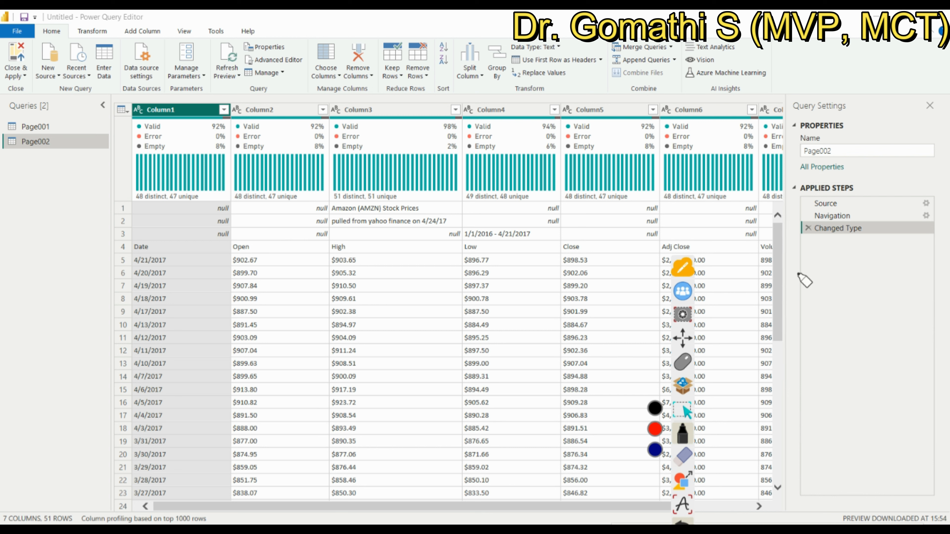
left_click(683, 361)
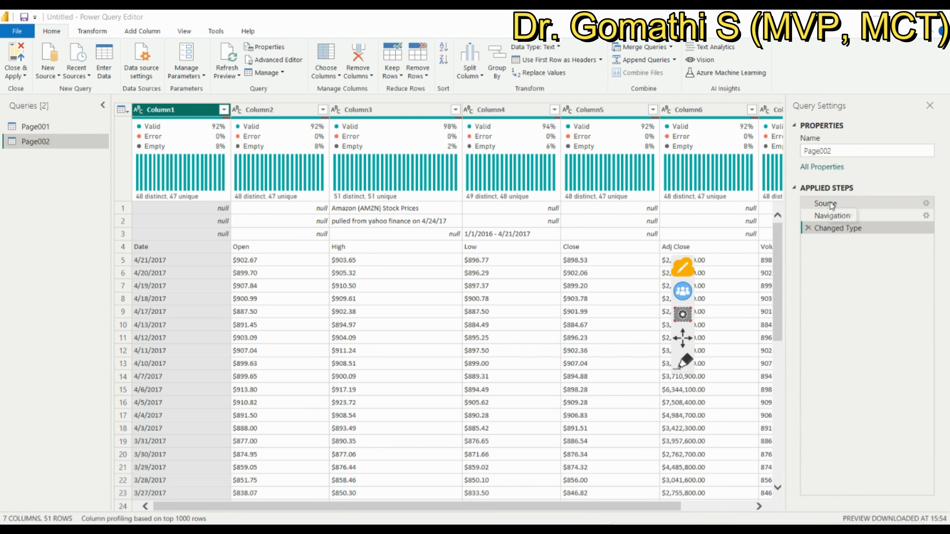
- Review the data at Page002's Source and Navigation steps, and return to the Changed Type step
left_click(843, 205)
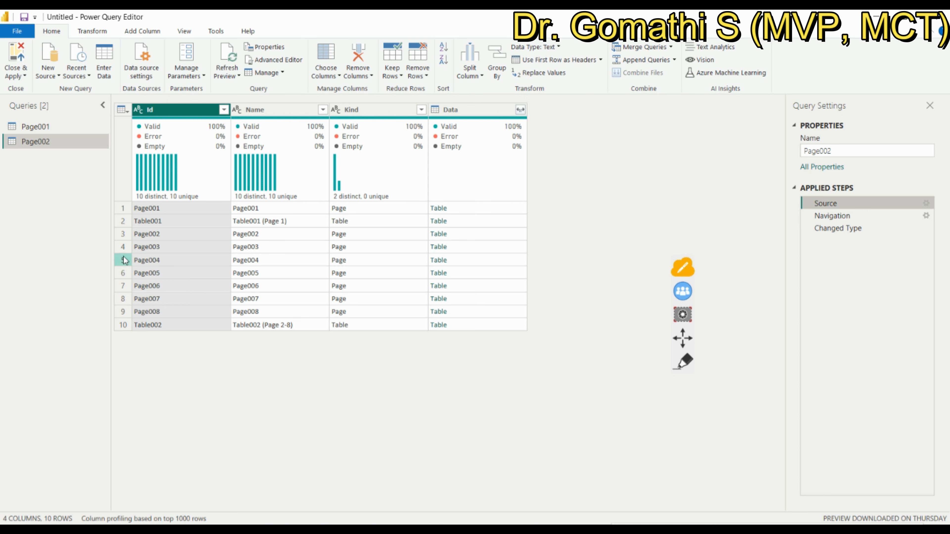
left_click(815, 217)
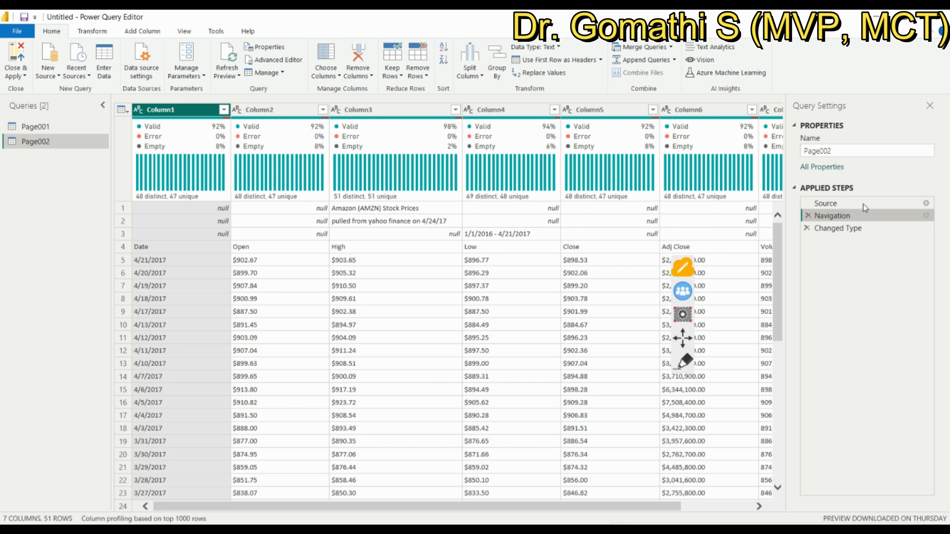
left_click(860, 230)
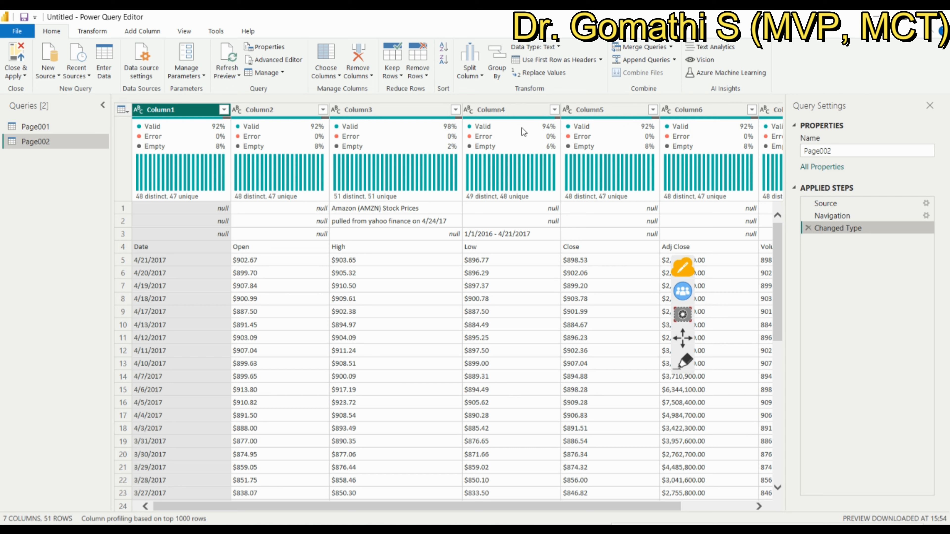
- Inspect the first four rows of Page002, comparing the mostly null title rows with the column-heading row
mouse_move(523, 128)
left_click(163, 209)
left_click(163, 222)
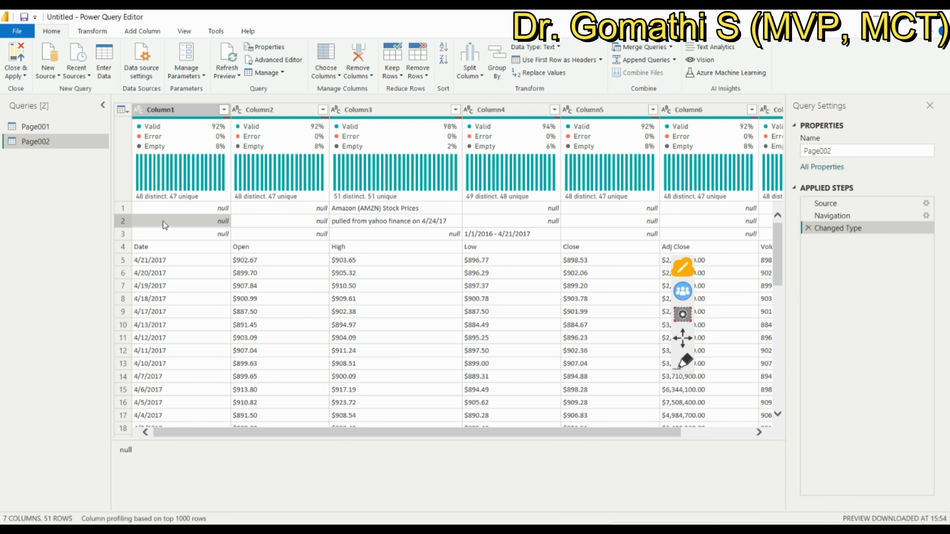
left_click(122, 220)
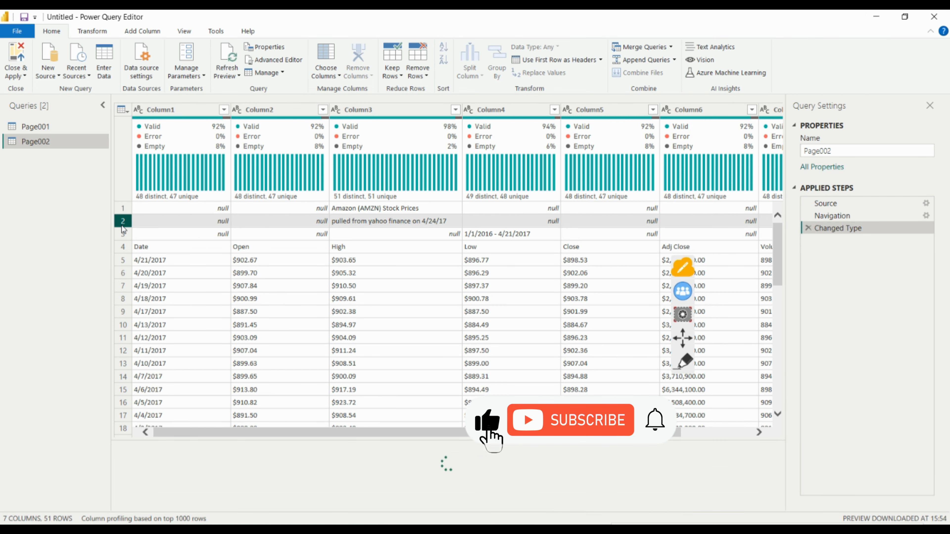
left_click(122, 237)
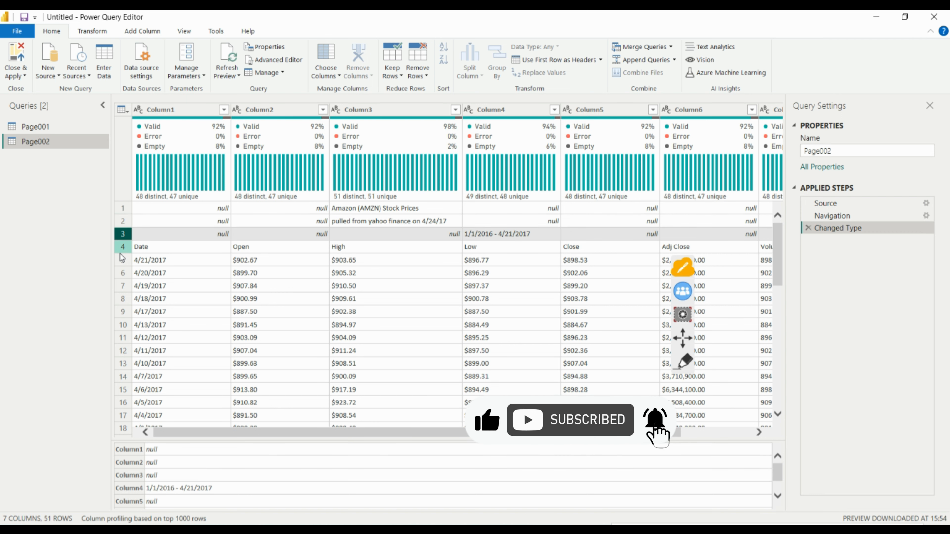
left_click(122, 249)
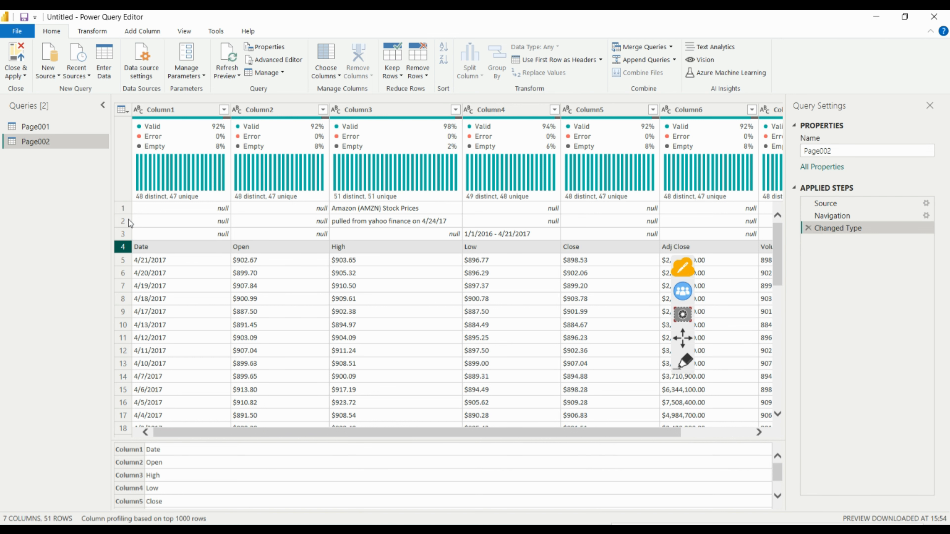
left_click(127, 209)
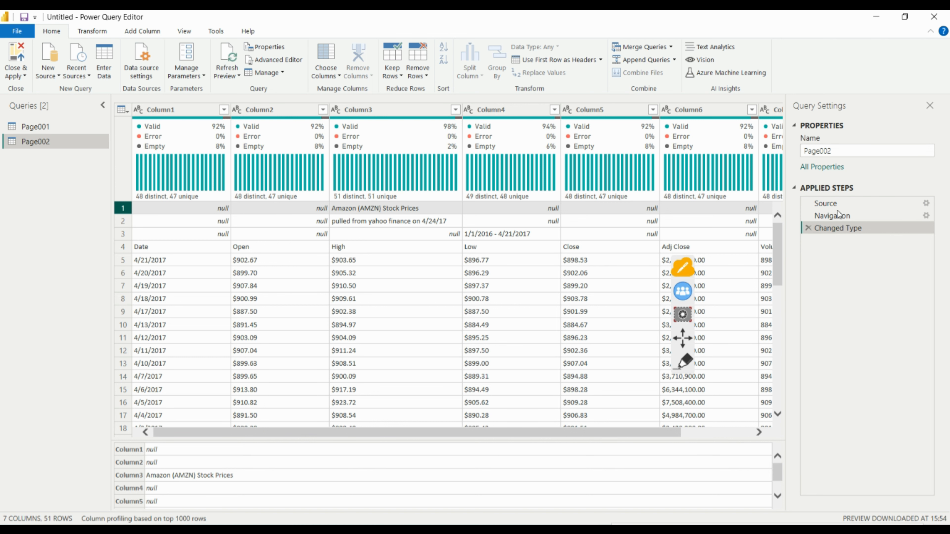
- Examine the Column3 cells in rows 1 and 3, and the full contents of rows 1 to 3
left_click(345, 208)
left_click(340, 235)
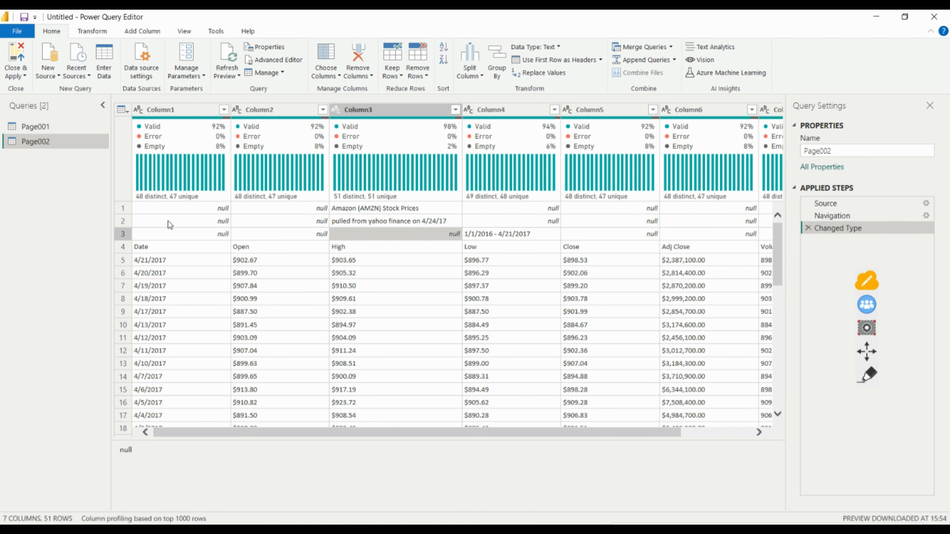
left_click(124, 208)
left_click(124, 221)
left_click(123, 233)
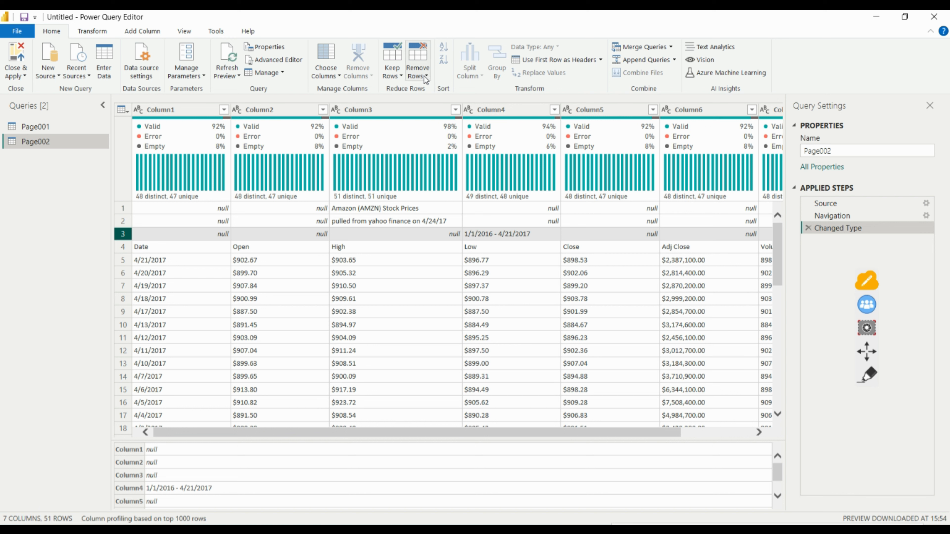
- Circle the Keep Rows and Remove Rows commands in ink, clear the drawing, and leave drawing mode
left_click(864, 375)
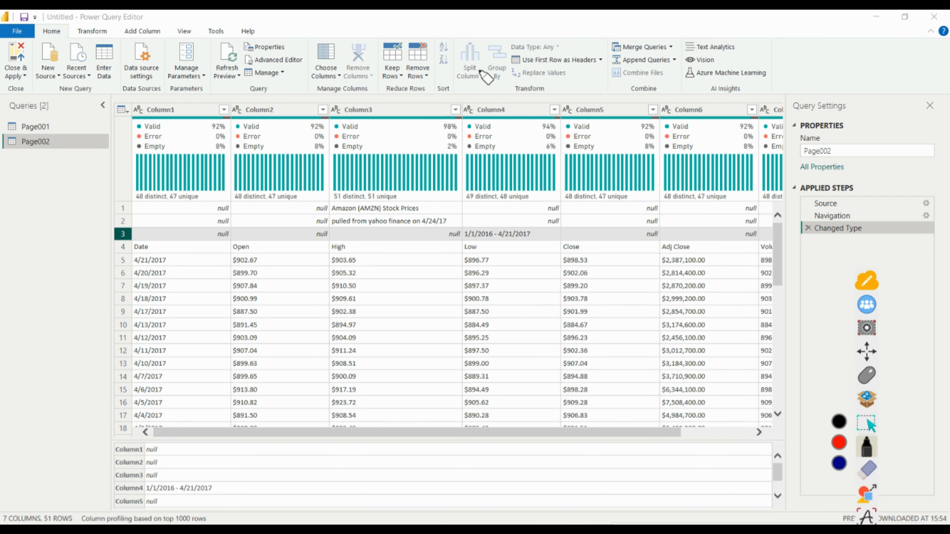
mouse_move(437, 29)
left_mouse_down()
mouse_move(389, 66)
mouse_move(392, 77)
mouse_move(383, 33)
mouse_move(436, 40)
mouse_move(408, 20)
left_mouse_up()
left_click(866, 473)
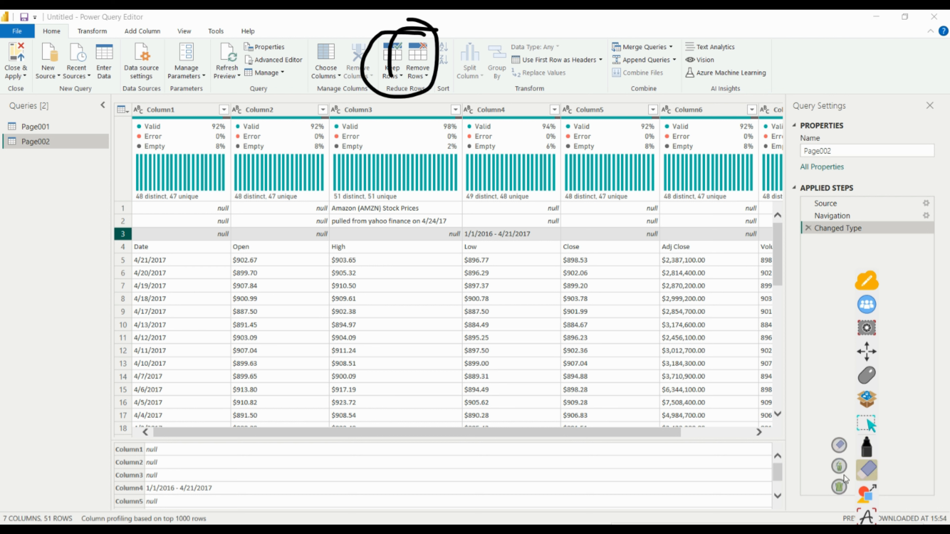
left_click(838, 491)
left_click(867, 378)
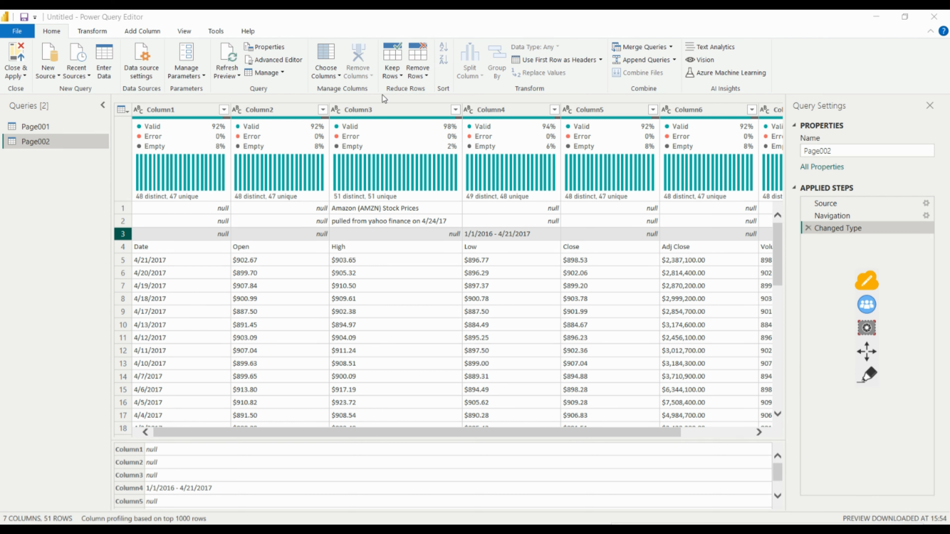
left_click(427, 78)
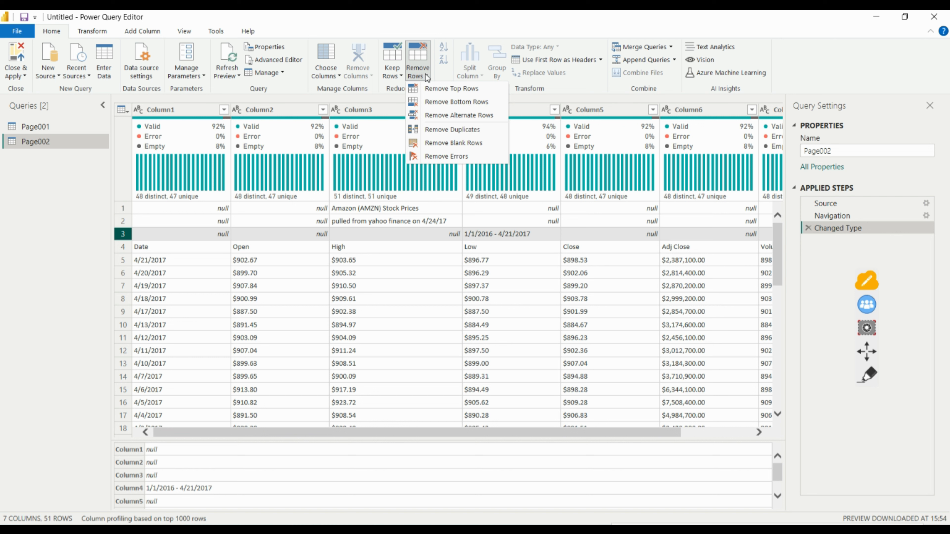
left_click(434, 90)
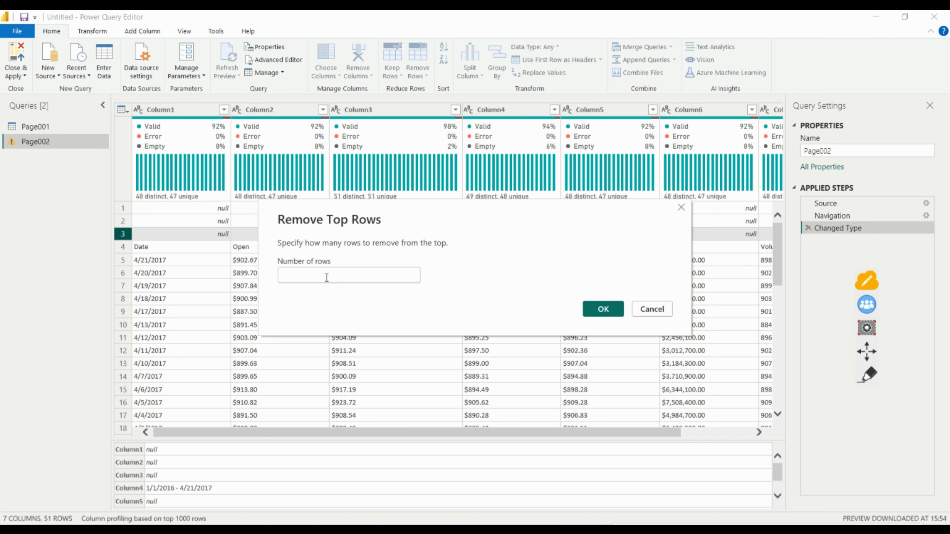
left_click(326, 278)
type("3")
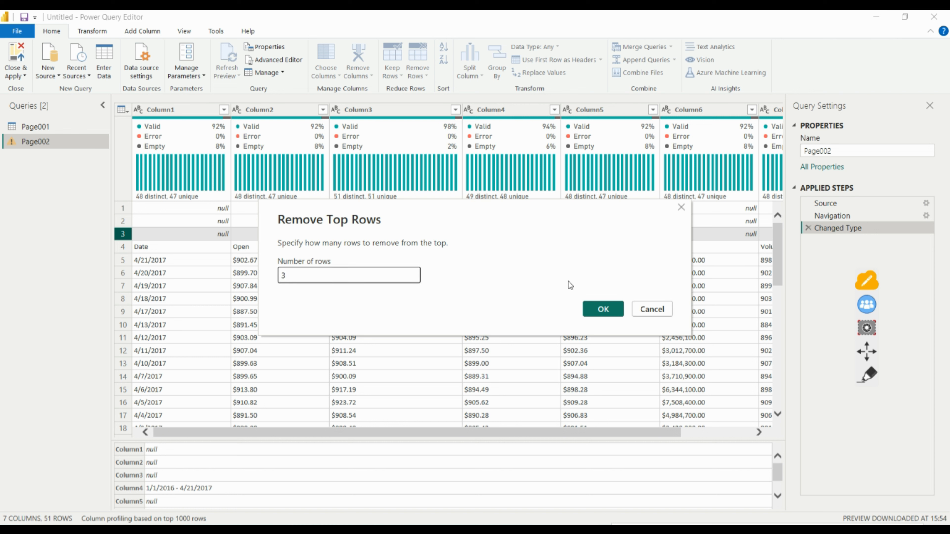
left_click(651, 309)
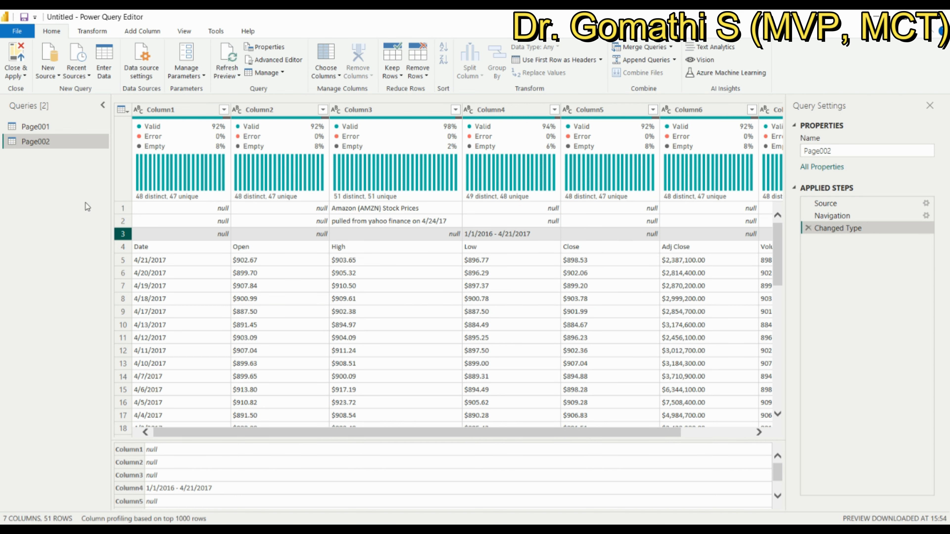
- Remove the top 3 rows from Page002, leaving the column-heading row first
left_click(119, 209)
left_click(429, 78)
left_click(432, 91)
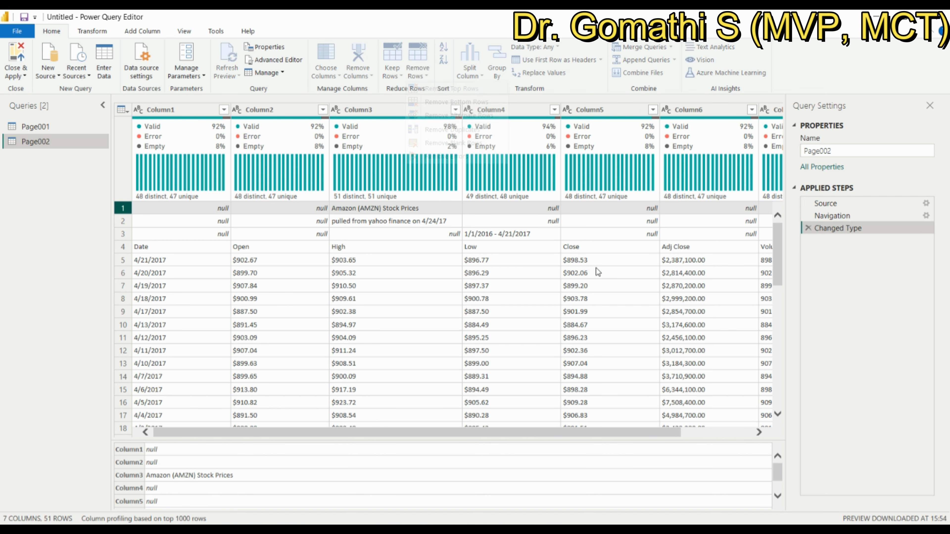
type("3")
left_click(591, 309)
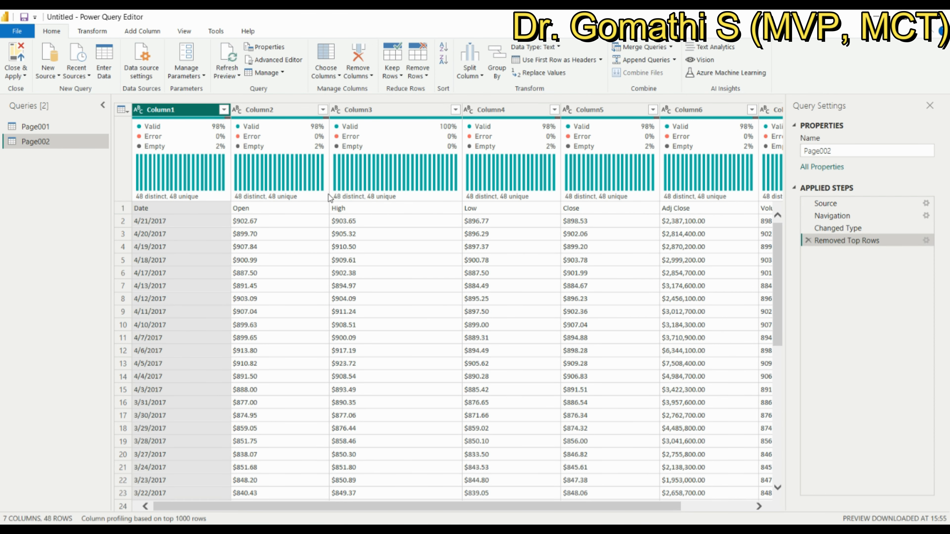
- Check the heading cells in row 1 from Date to Close, and promote the first row to column headers
left_click(148, 212)
left_click(269, 209)
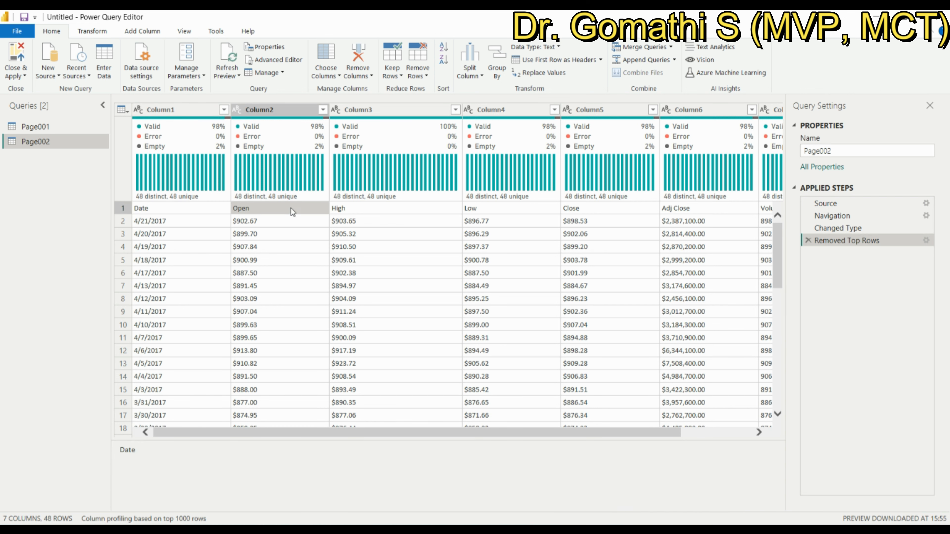
left_click(389, 215)
left_click(476, 207)
left_click(610, 208)
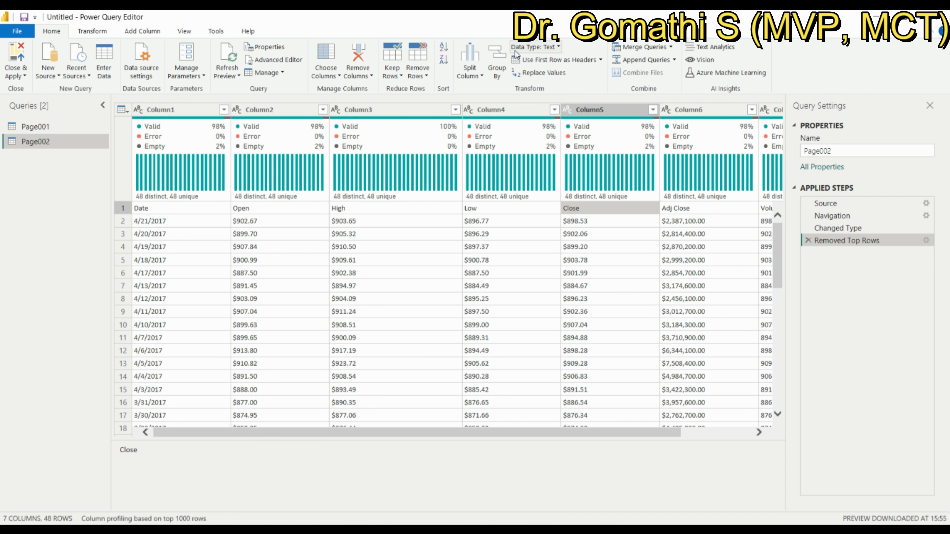
left_click(580, 60)
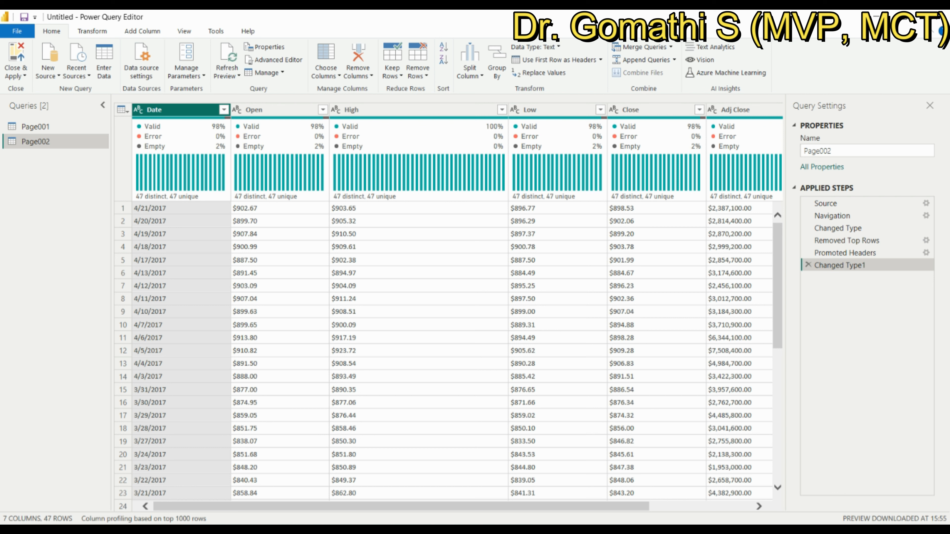
- Handwrite "1 - Rows & columns → Name" in ink over the table, circling the columns and adding a check mark
left_click(868, 374)
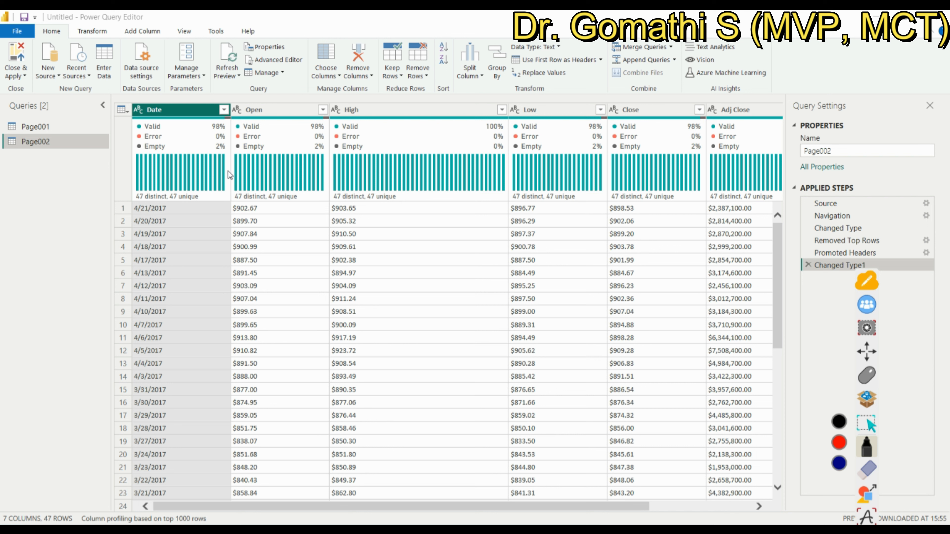
mouse_move(317, 153)
left_mouse_down()
mouse_move(334, 186)
mouse_move(586, 179)
mouse_move(576, 191)
left_mouse_up()
left_click_drag(445, 189, 562, 199)
left_click_drag(486, 206, 530, 210)
left_click_drag(626, 161, 594, 141)
mouse_move(601, 174)
left_mouse_down()
mouse_move(653, 176)
mouse_move(651, 191)
left_mouse_up()
mouse_move(675, 181)
left_mouse_down()
mouse_move(697, 170)
mouse_move(765, 200)
mouse_move(769, 188)
mouse_move(863, 170)
left_mouse_up()
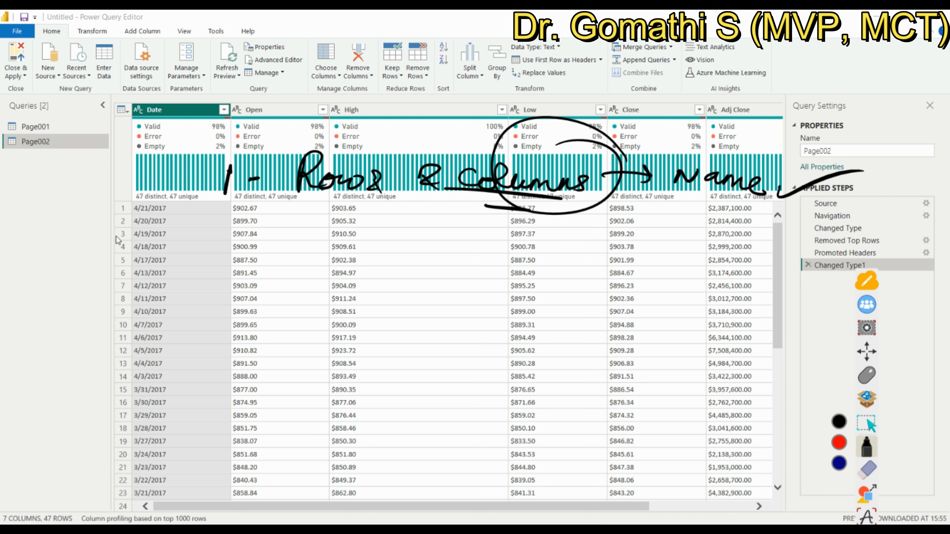
- Handwrite "2. Datatype" in ink as the second point of the data-cleaning list
left_click_drag(217, 221, 233, 245)
left_click(248, 244)
left_click_drag(309, 255, 374, 250)
mouse_move(380, 228)
left_mouse_down()
mouse_move(382, 253)
mouse_move(389, 237)
left_mouse_up()
mouse_move(406, 240)
left_mouse_down()
mouse_move(410, 250)
mouse_move(496, 236)
left_mouse_up()
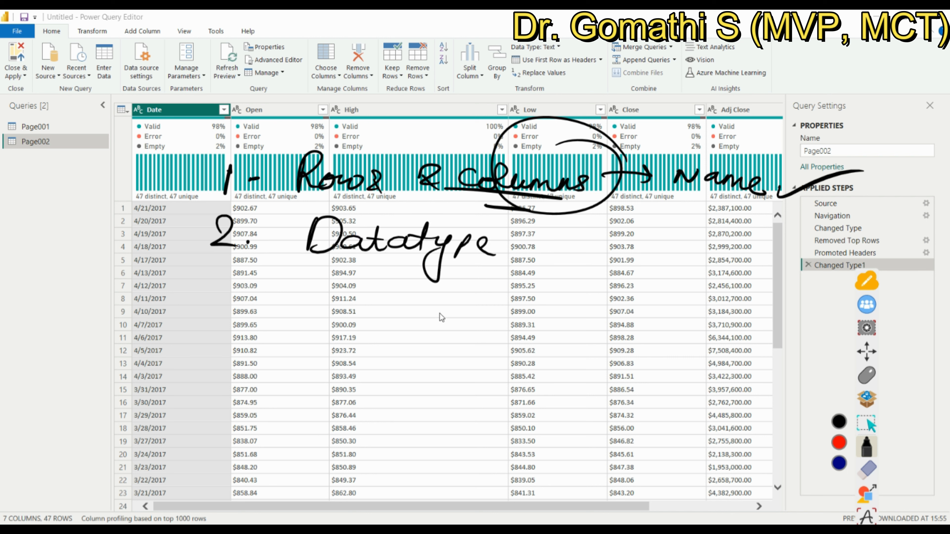
- Sketch an example column in ink below the Datatype note, headed "Name" and divided into several rows
mouse_move(437, 320)
left_mouse_down()
mouse_move(454, 293)
mouse_move(477, 319)
mouse_move(524, 310)
left_mouse_up()
left_click_drag(401, 277, 407, 452)
mouse_move(414, 281)
left_mouse_down()
mouse_move(419, 275)
mouse_move(531, 423)
mouse_move(409, 428)
left_mouse_up()
left_click_drag(436, 321, 533, 333)
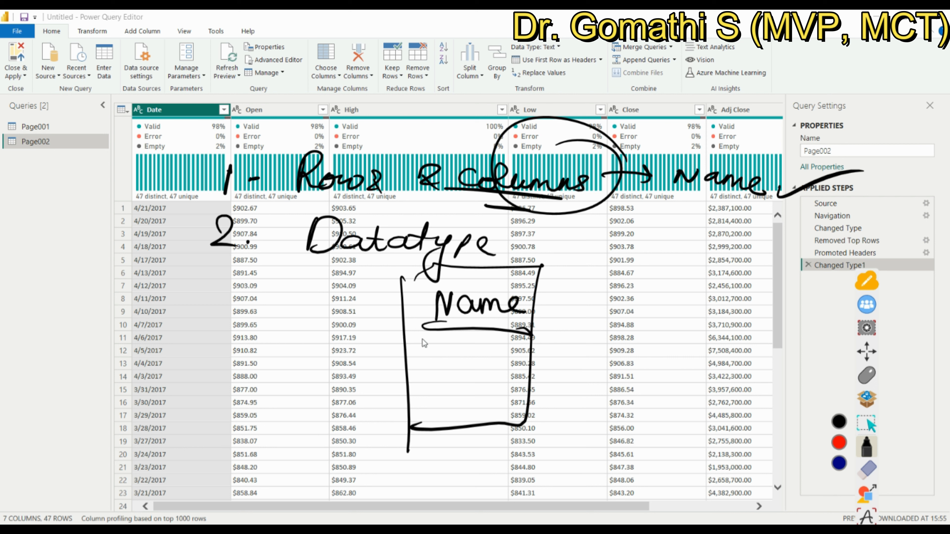
left_click_drag(419, 339, 509, 350)
left_click_drag(393, 369, 522, 374)
left_click_drag(389, 387, 516, 391)
left_click_drag(388, 412, 526, 407)
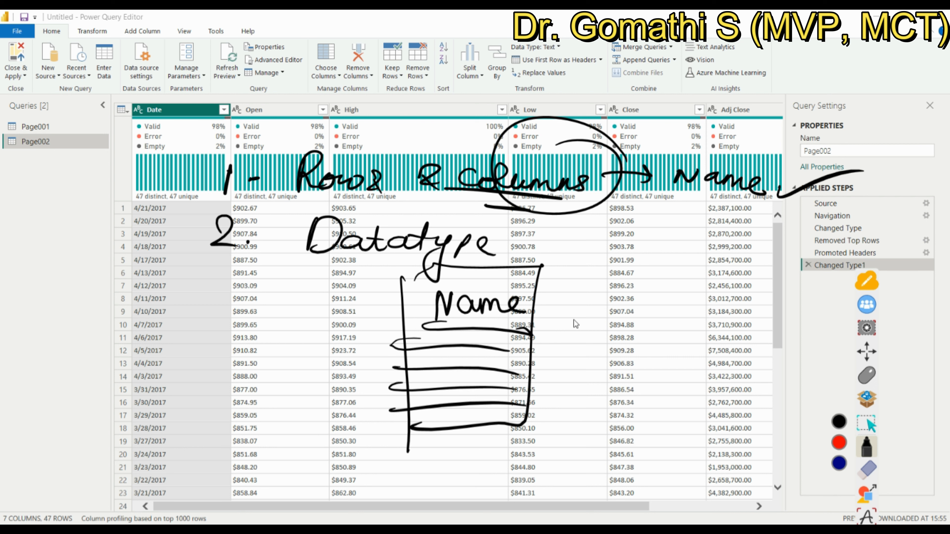
- Label the sketched Name column "String" in ink and underline the label
mouse_move(585, 304)
left_mouse_down()
mouse_move(558, 333)
mouse_move(600, 341)
left_mouse_up()
mouse_move(582, 322)
left_mouse_down()
mouse_move(608, 318)
mouse_move(662, 348)
left_mouse_up()
mouse_move(580, 348)
left_mouse_down()
mouse_move(661, 355)
mouse_move(657, 375)
left_mouse_up()
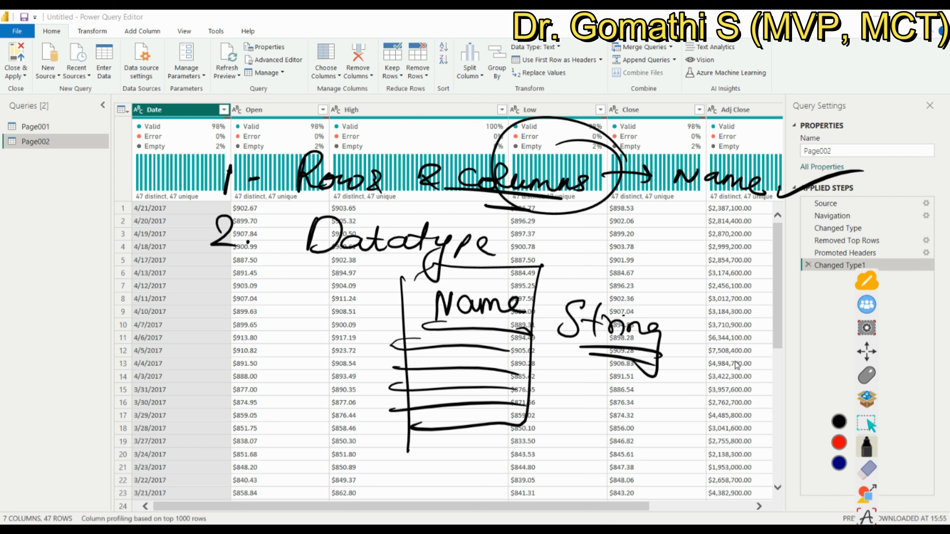
mouse_move(625, 305)
left_mouse_down()
mouse_move(617, 301)
mouse_move(633, 304)
left_mouse_up()
- Sketch a second example column in ink for a joining date, with the value 2/3/2020 and the type label "Date"
mouse_move(578, 380)
left_mouse_down()
mouse_move(575, 410)
mouse_move(578, 399)
mouse_move(614, 406)
left_mouse_up()
left_click_drag(619, 393, 681, 407)
left_click_drag(568, 404, 554, 508)
mouse_move(566, 387)
left_mouse_down()
mouse_move(684, 410)
mouse_move(562, 468)
left_mouse_up()
left_click_drag(582, 412, 673, 424)
mouse_move(709, 389)
left_mouse_down()
mouse_move(695, 425)
mouse_move(711, 396)
left_mouse_up()
mouse_move(724, 413)
left_mouse_down()
mouse_move(748, 393)
mouse_move(758, 408)
mouse_move(773, 385)
left_mouse_up()
mouse_move(582, 423)
left_mouse_down()
mouse_move(590, 443)
mouse_move(618, 413)
mouse_move(645, 449)
mouse_move(730, 434)
left_mouse_up()
mouse_move(573, 442)
left_mouse_down()
mouse_move(677, 455)
mouse_move(636, 447)
left_mouse_up()
mouse_move(762, 420)
left_mouse_down()
mouse_move(752, 446)
mouse_move(810, 435)
mouse_move(830, 447)
left_mouse_up()
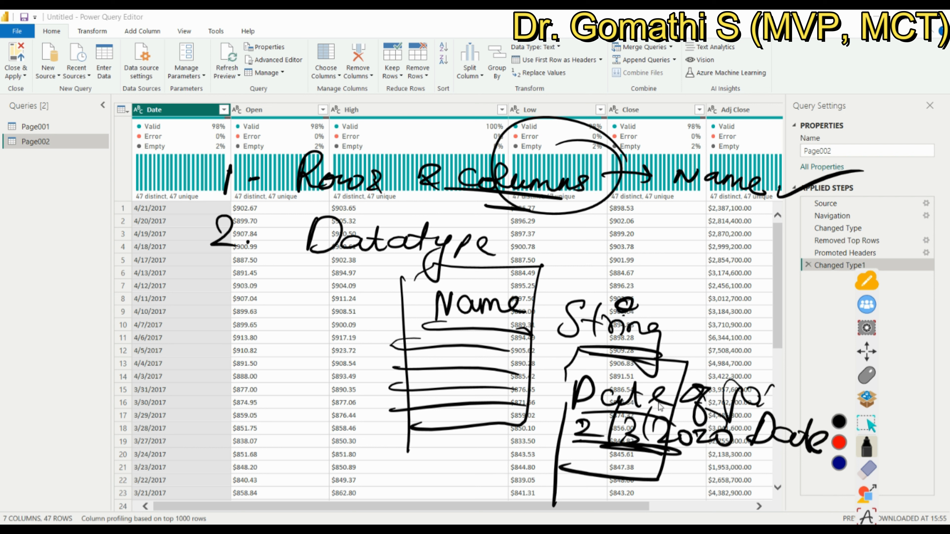
left_click_drag(714, 412, 734, 451)
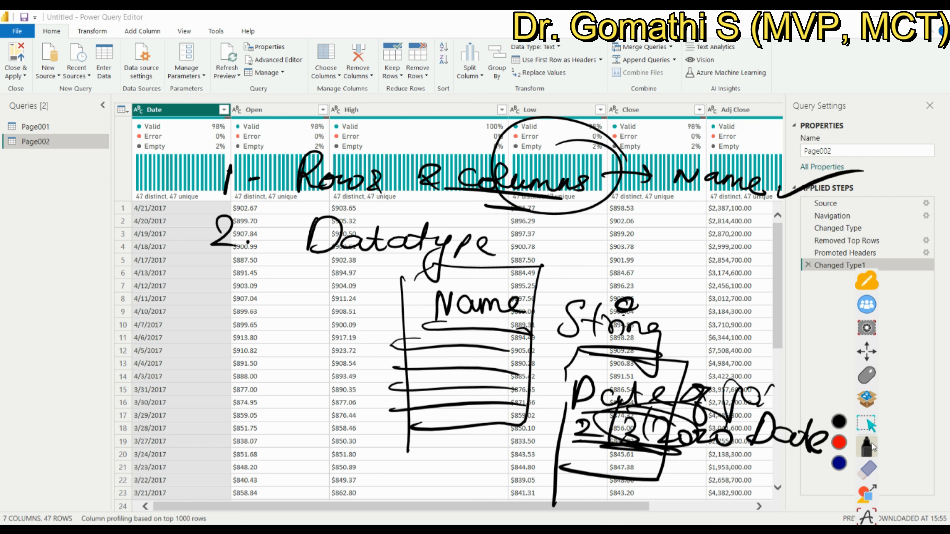
- Clear all the ink notes from the screen and leave drawing mode
left_click(867, 470)
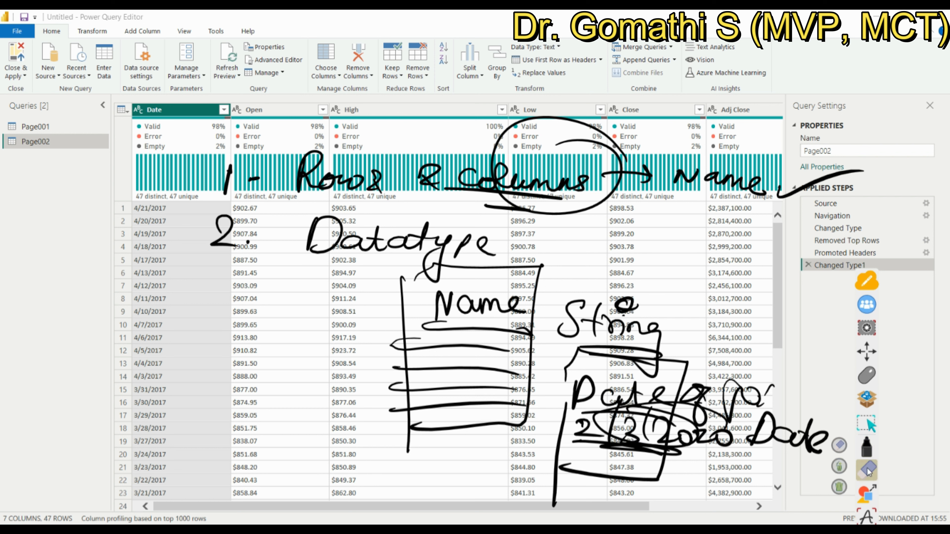
left_click(839, 487)
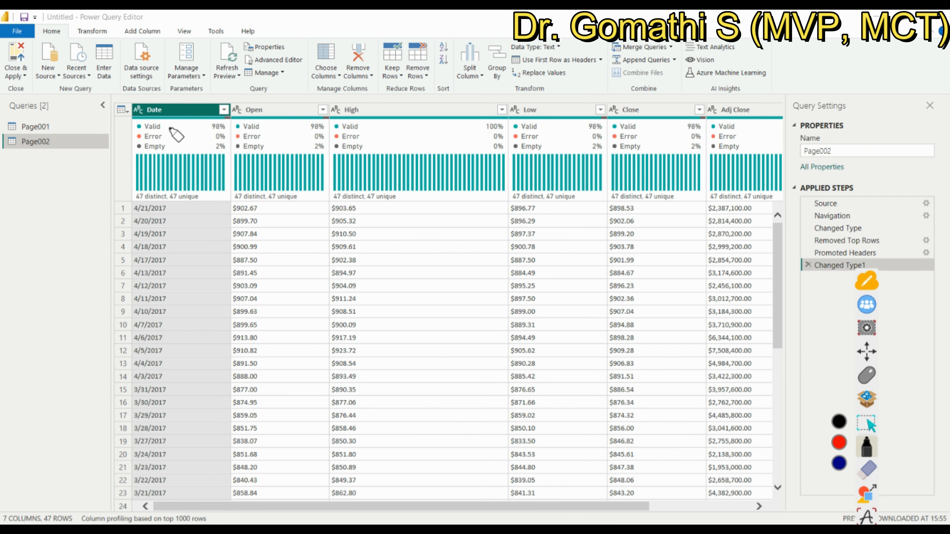
left_click(870, 373)
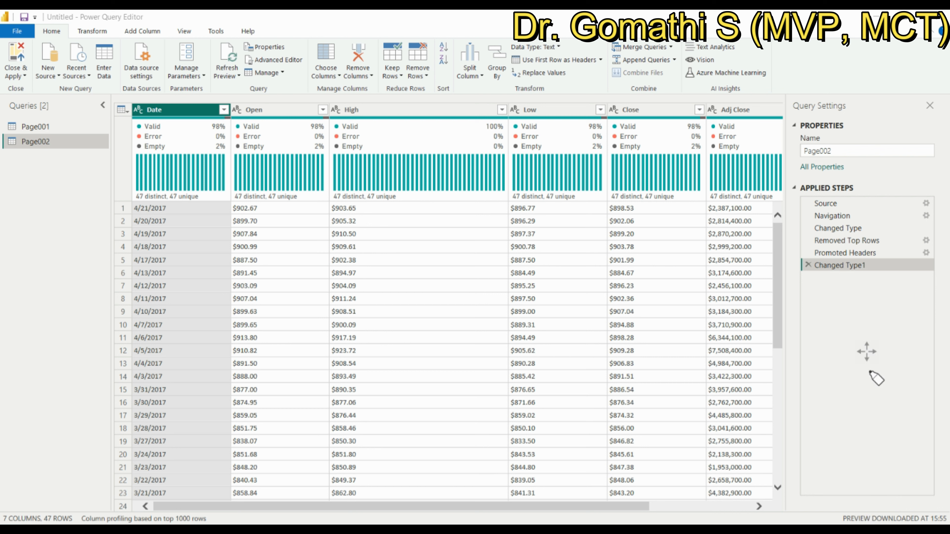
left_click(867, 354)
left_click(869, 376)
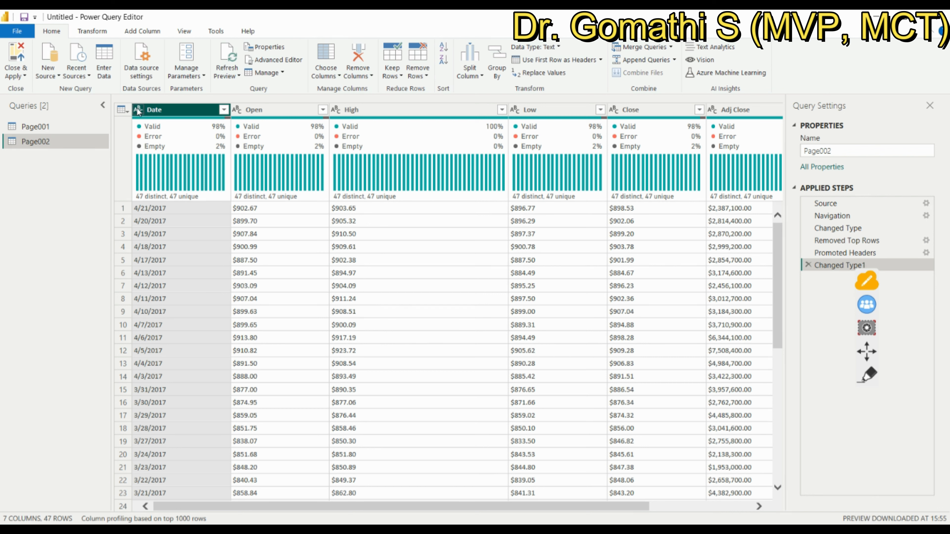
- View the Date column's type options, circle the Date, Open, High, Low and Close type icons in ink, and clear the drawing
left_click(138, 110)
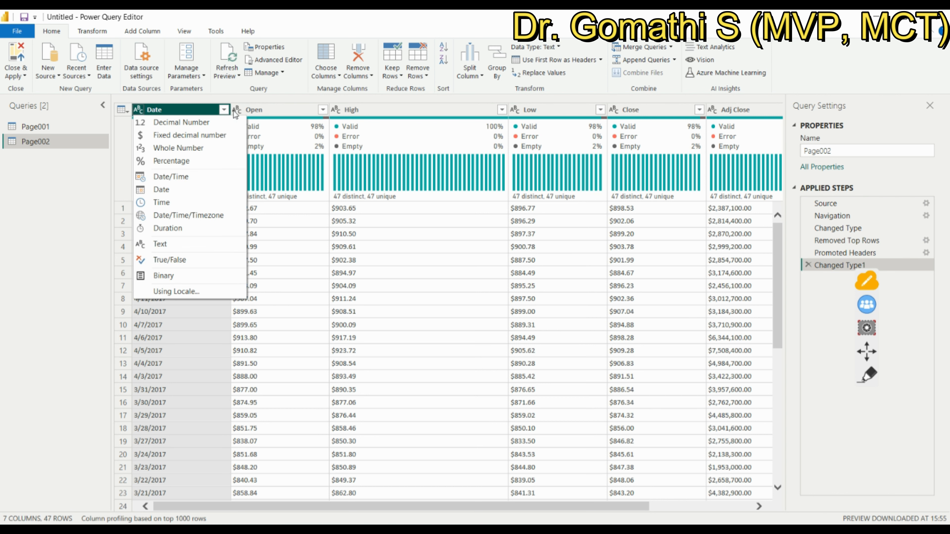
left_click(257, 111)
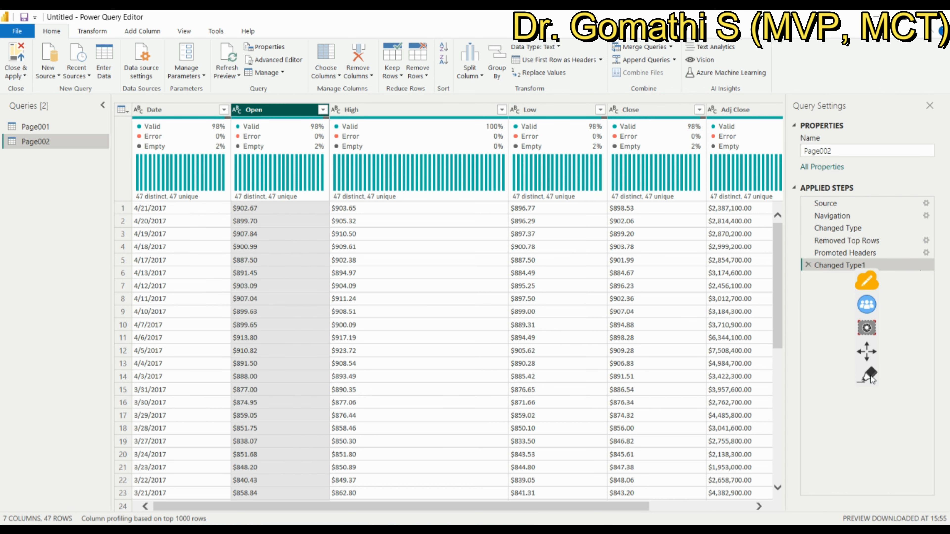
left_click(871, 375)
mouse_move(246, 103)
left_mouse_down()
mouse_move(239, 98)
mouse_move(226, 118)
mouse_move(244, 117)
mouse_move(247, 101)
mouse_move(230, 98)
left_mouse_up()
mouse_move(146, 111)
left_mouse_down()
mouse_move(125, 100)
mouse_move(149, 120)
mouse_move(139, 95)
left_mouse_up()
mouse_move(333, 97)
left_mouse_down()
mouse_move(347, 119)
mouse_move(326, 96)
left_mouse_up()
mouse_move(515, 90)
left_mouse_down()
mouse_move(501, 102)
mouse_move(526, 109)
mouse_move(504, 96)
left_mouse_up()
mouse_move(628, 95)
left_mouse_down()
mouse_move(606, 98)
mouse_move(621, 121)
mouse_move(624, 97)
left_mouse_up()
left_click(867, 469)
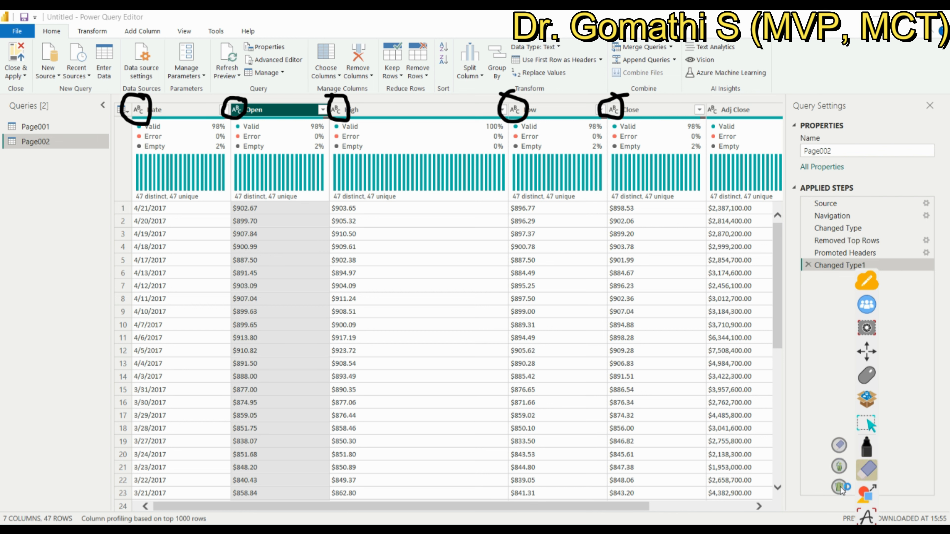
left_click(840, 487)
left_click(867, 374)
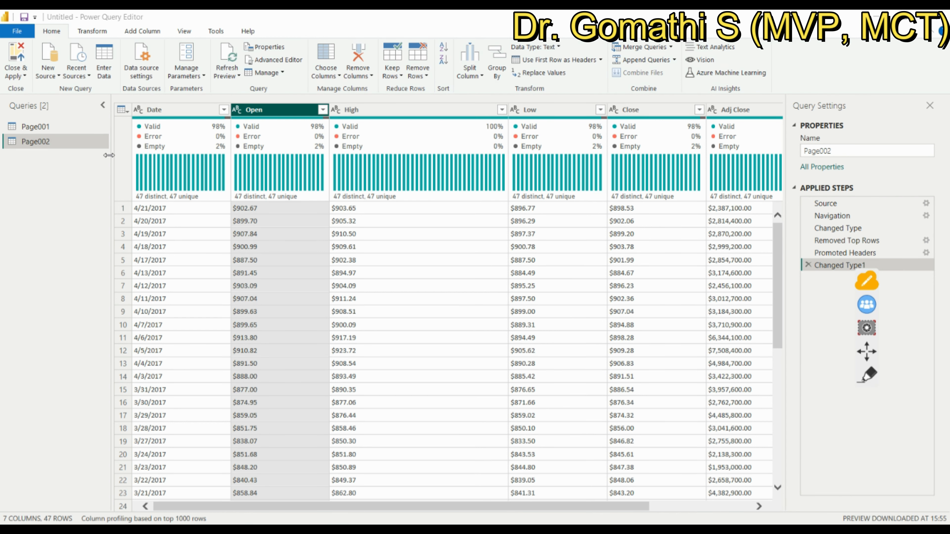
- Try to convert the Date column to the Date data type, adding the conversion as a new step
left_click(139, 111)
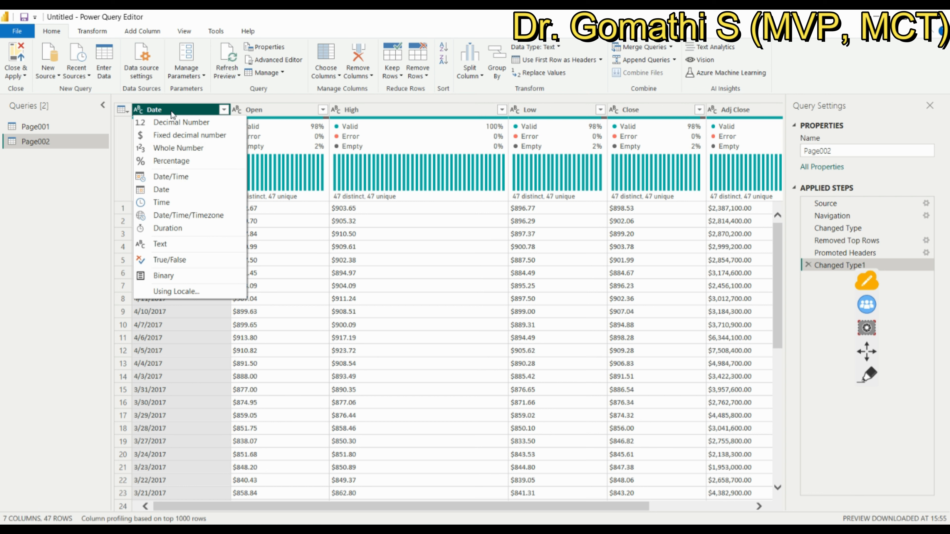
left_click(64, 338)
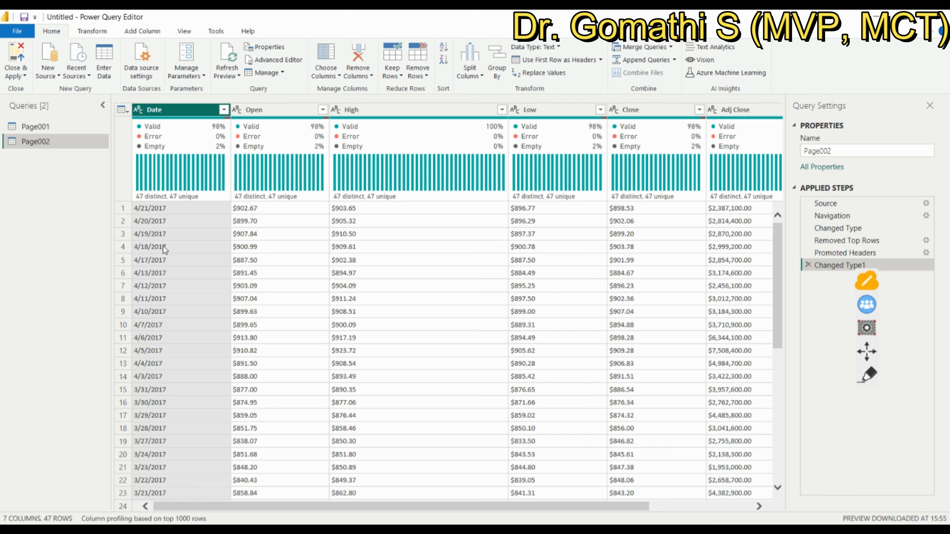
left_click(138, 110)
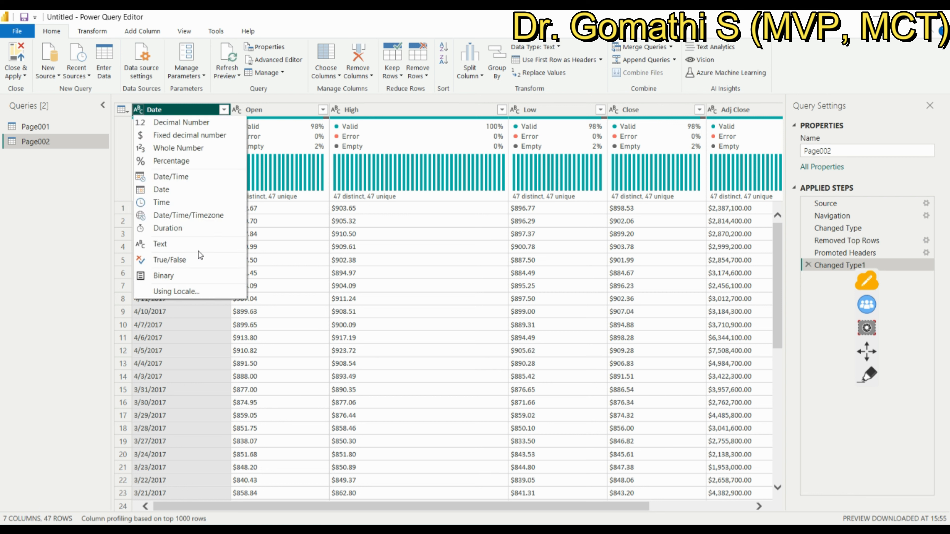
left_click(168, 190)
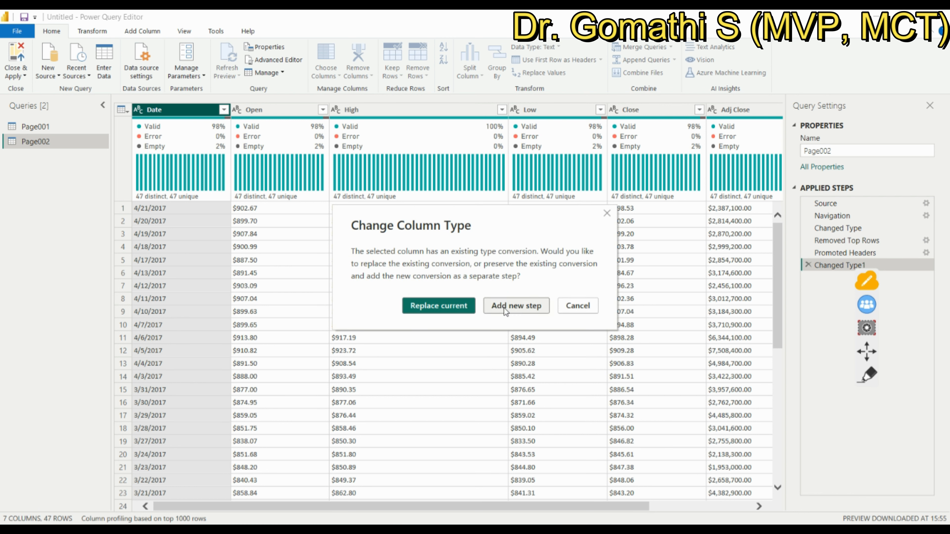
left_click(505, 309)
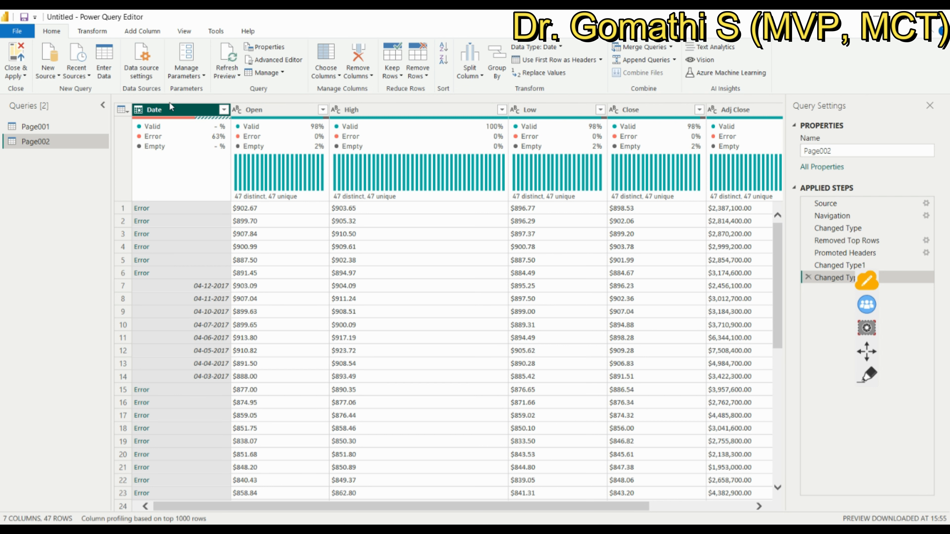
- Look through the converted Date column and delete the added type-conversion step
scroll(214, 384, "down", 8)
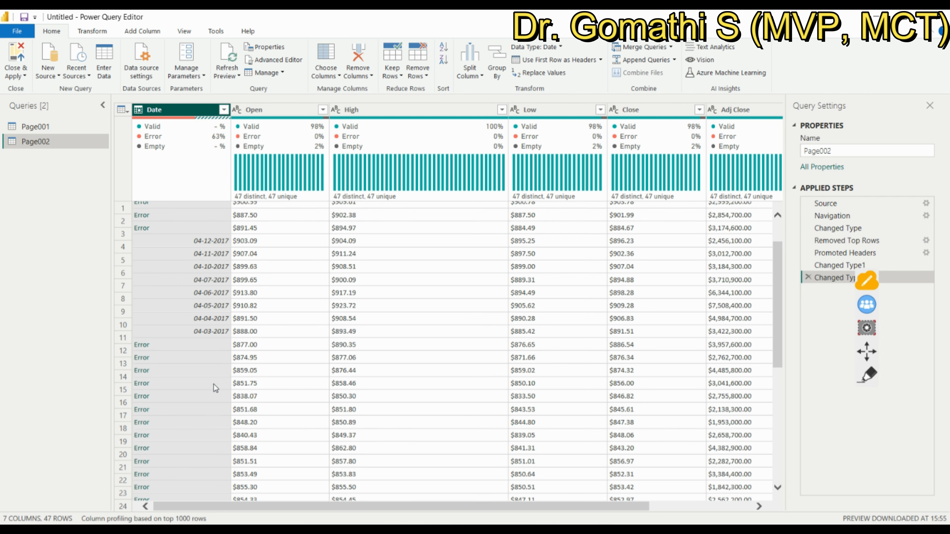
scroll(214, 385, "up", 8)
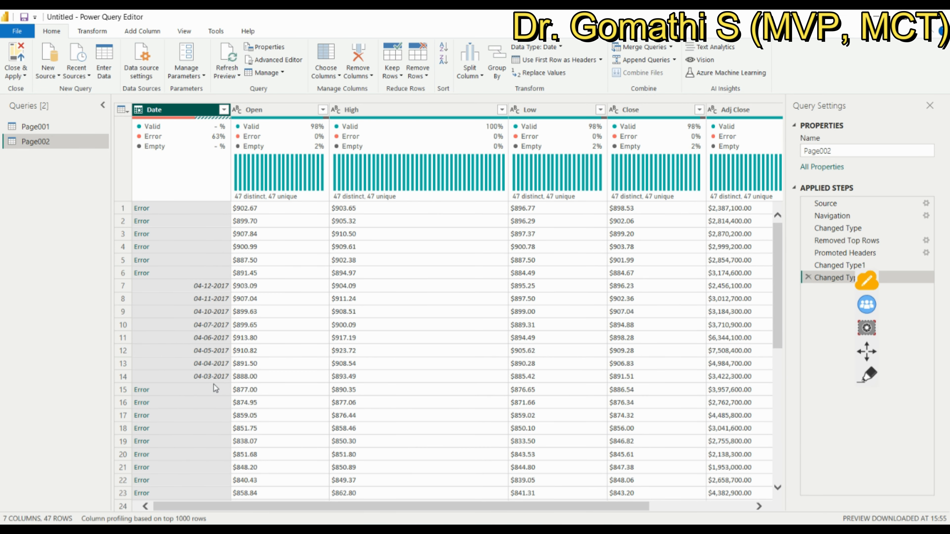
left_click(807, 277)
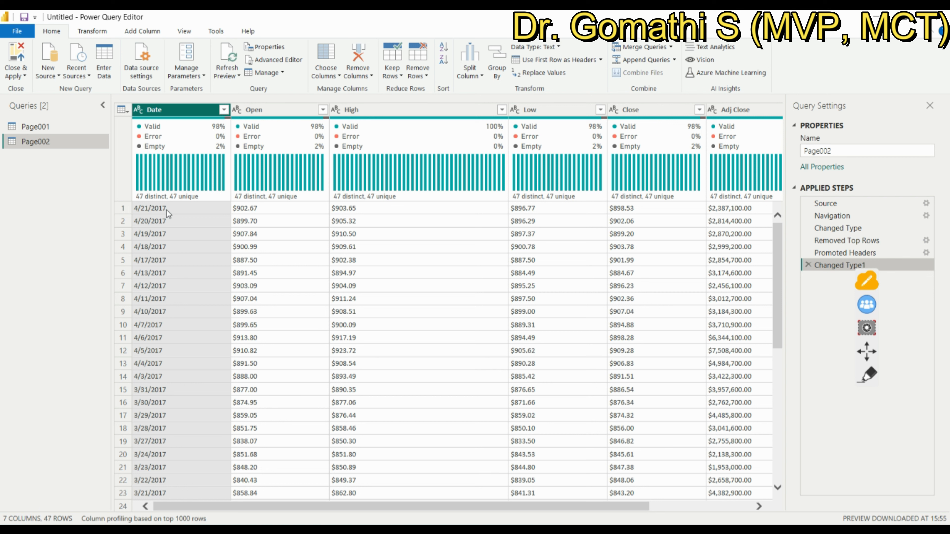
- Write the date 4/21/2017 in black ink over the table, with 4/20 beneath it
left_click(857, 377)
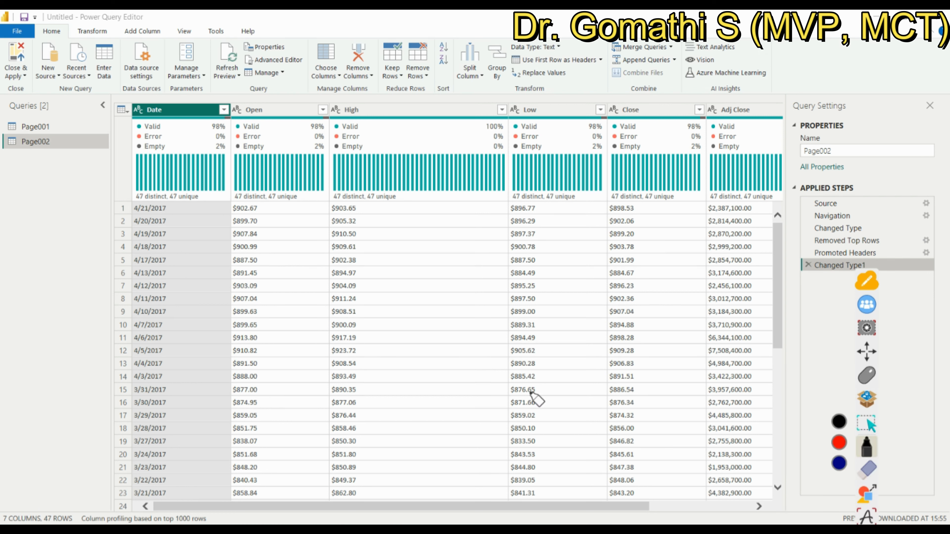
mouse_move(550, 299)
left_mouse_down()
mouse_move(601, 309)
mouse_move(577, 369)
left_mouse_up()
left_click_drag(619, 234, 612, 358)
mouse_move(641, 277)
left_mouse_down()
mouse_move(638, 300)
mouse_move(672, 275)
left_mouse_up()
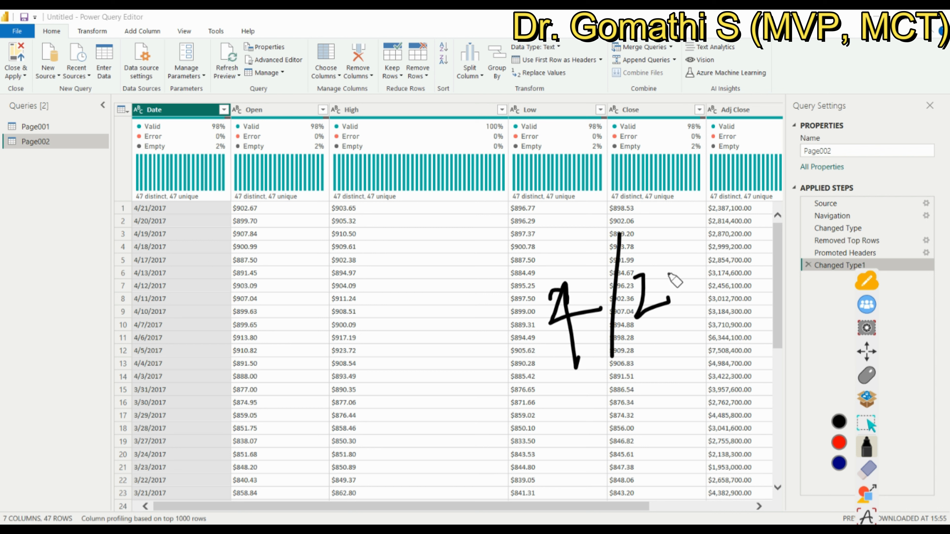
left_click_drag(692, 220, 703, 354)
left_click_drag(711, 288, 774, 290)
mouse_move(786, 268)
left_mouse_down()
mouse_move(789, 303)
mouse_move(833, 294)
left_mouse_up()
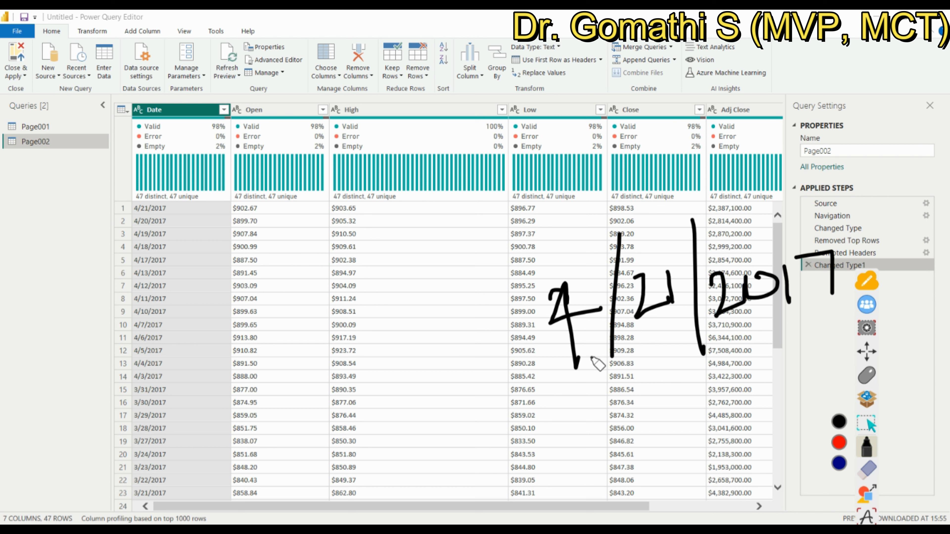
mouse_move(584, 391)
left_mouse_down()
mouse_move(598, 399)
mouse_move(595, 424)
left_mouse_up()
left_click_drag(620, 339, 626, 398)
mouse_move(636, 360)
left_mouse_down()
mouse_move(655, 371)
mouse_move(666, 360)
left_mouse_up()
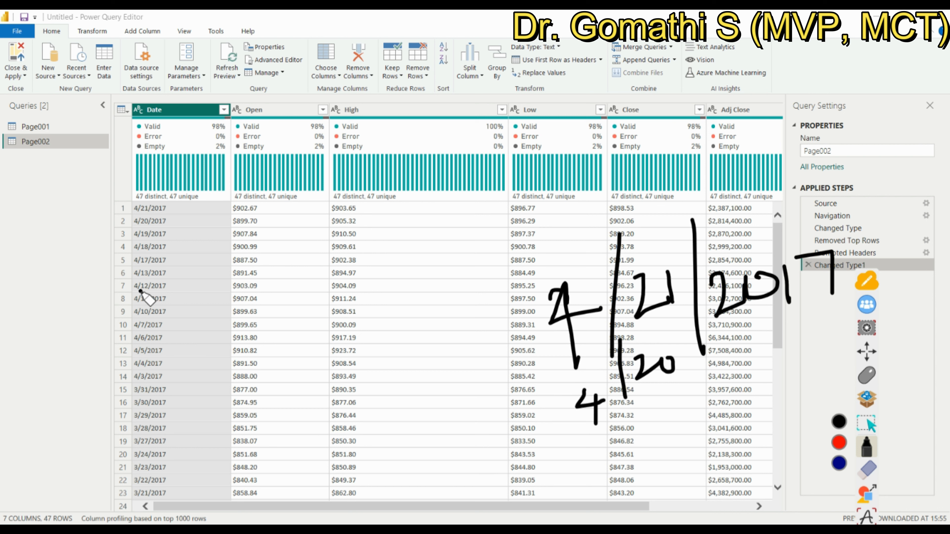
- Underline the 12 in row 7's date and draw ink arrows from 4, 21 and 2017, labelling 21 as D and 2017 as Year
left_click_drag(139, 291, 151, 292)
left_click_drag(535, 298, 474, 301)
mouse_move(482, 276)
left_mouse_down()
mouse_move(444, 306)
mouse_move(538, 322)
left_mouse_up()
left_click_drag(660, 238, 659, 259)
left_click_drag(519, 296, 448, 304)
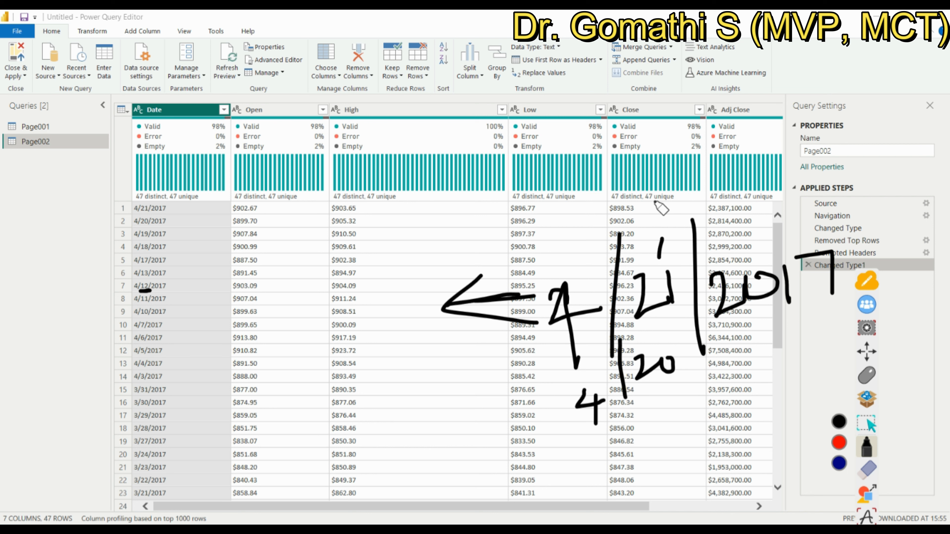
mouse_move(656, 264)
left_mouse_down()
mouse_move(650, 149)
mouse_move(658, 169)
left_mouse_up()
left_click_drag(664, 119, 662, 142)
left_click_drag(787, 262, 795, 204)
mouse_move(776, 120)
left_mouse_down()
mouse_move(775, 155)
mouse_move(804, 105)
mouse_move(792, 111)
mouse_move(799, 193)
left_mouse_up()
left_click(812, 161)
mouse_move(812, 160)
left_mouse_down()
mouse_move(876, 176)
mouse_move(902, 135)
mouse_move(902, 165)
left_mouse_up()
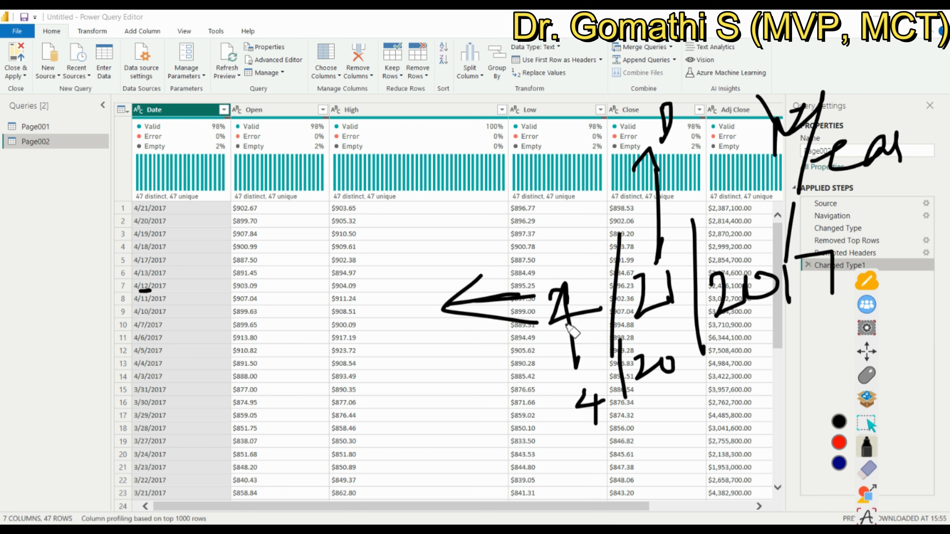
- Circle the handwritten 4 and 21, label them Day and Month, then clear all the ink and leave drawing mode
left_click_drag(553, 313, 498, 320)
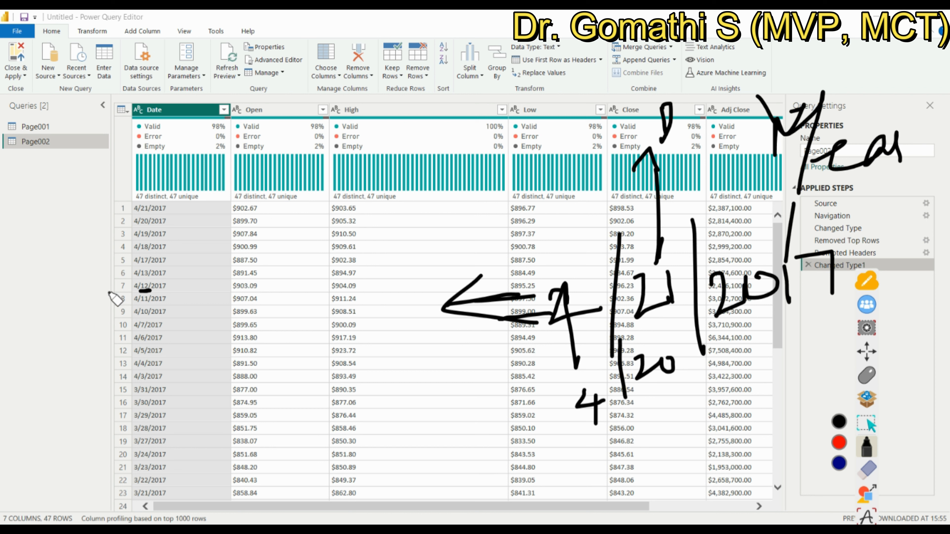
mouse_move(599, 286)
left_mouse_down()
mouse_move(550, 271)
mouse_move(518, 365)
mouse_move(543, 275)
left_mouse_up()
mouse_move(507, 337)
left_mouse_down()
mouse_move(442, 362)
mouse_move(434, 438)
mouse_move(492, 406)
mouse_move(550, 403)
left_mouse_up()
mouse_move(691, 225)
left_mouse_down()
mouse_move(617, 397)
mouse_move(672, 226)
mouse_move(723, 166)
mouse_move(797, 157)
left_mouse_up()
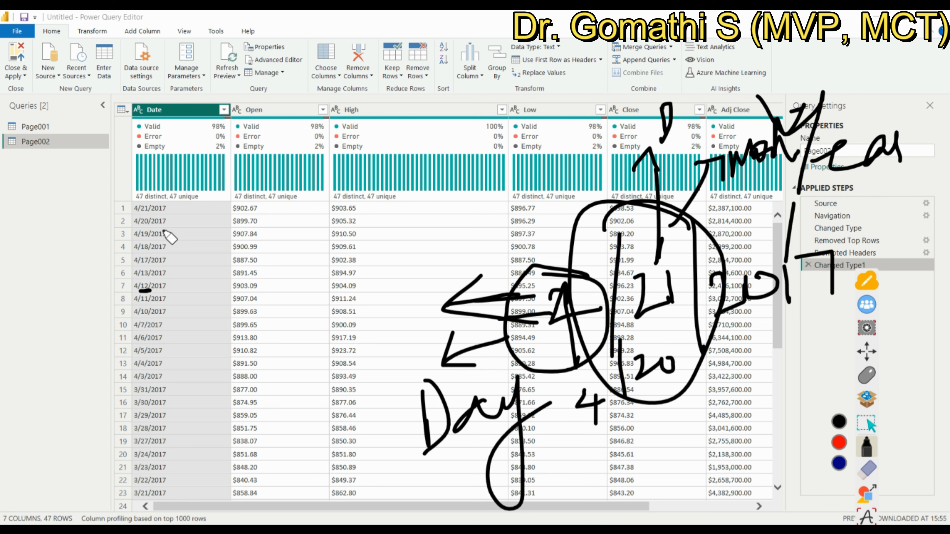
left_click_drag(142, 217, 151, 203)
left_click(867, 469)
left_click(842, 486)
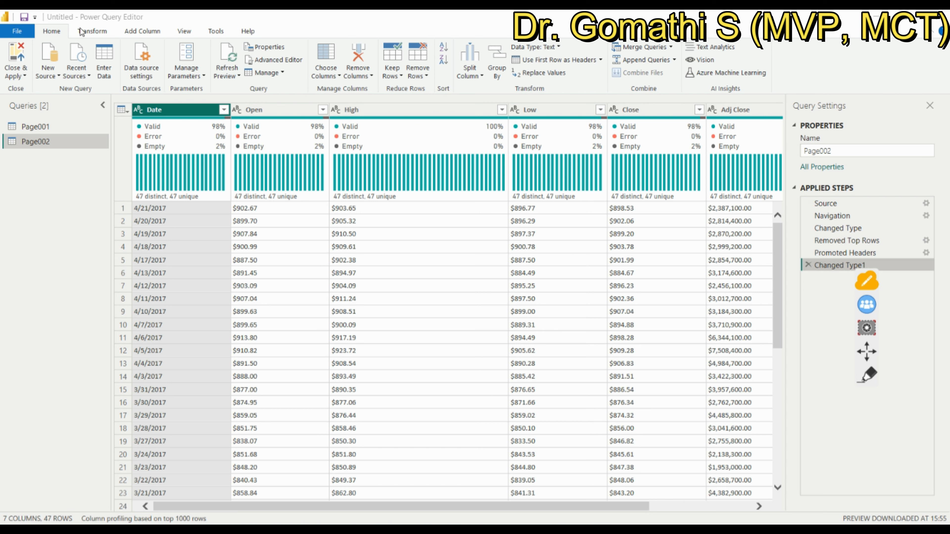
- Try converting the Date column to the Date type as a new step, and inspect the values in rows 7 and 9
left_click(138, 110)
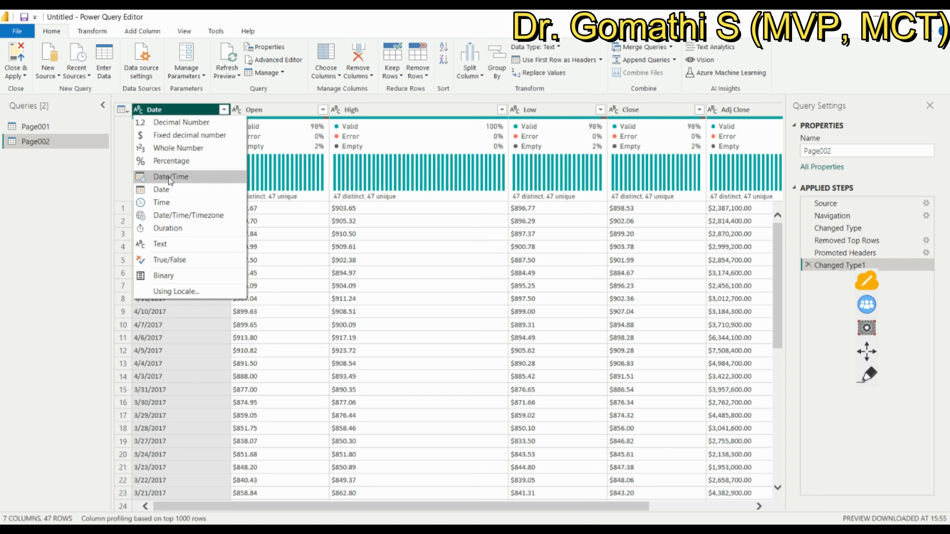
left_click(156, 191)
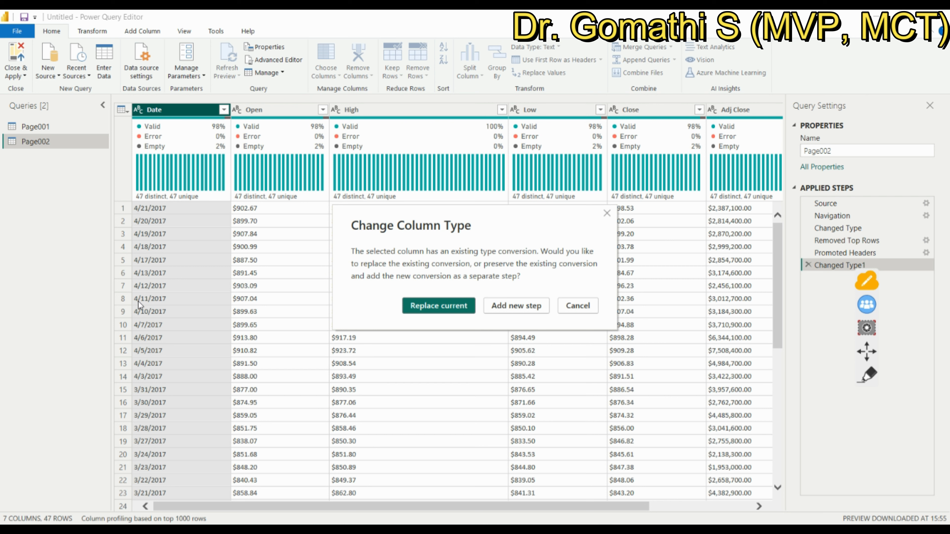
left_click(502, 307)
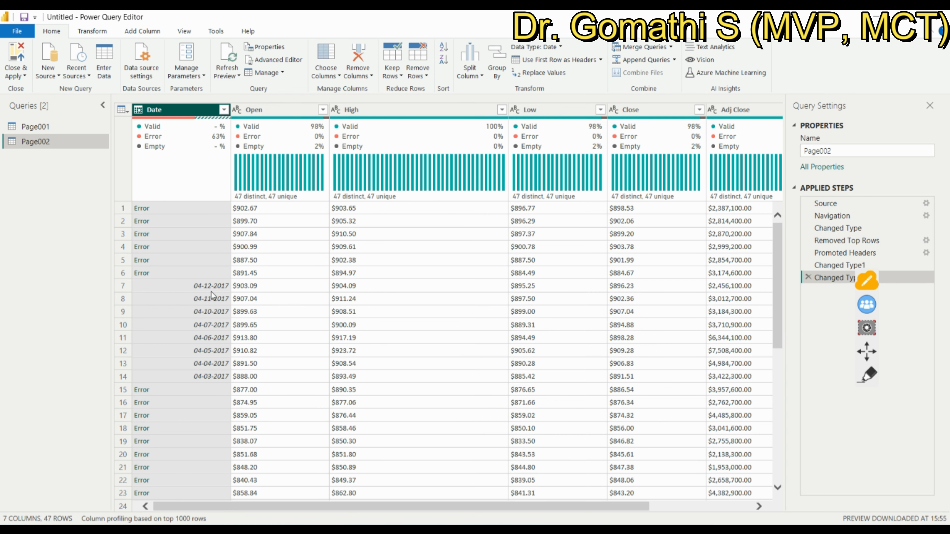
left_click(212, 287)
left_click(210, 312)
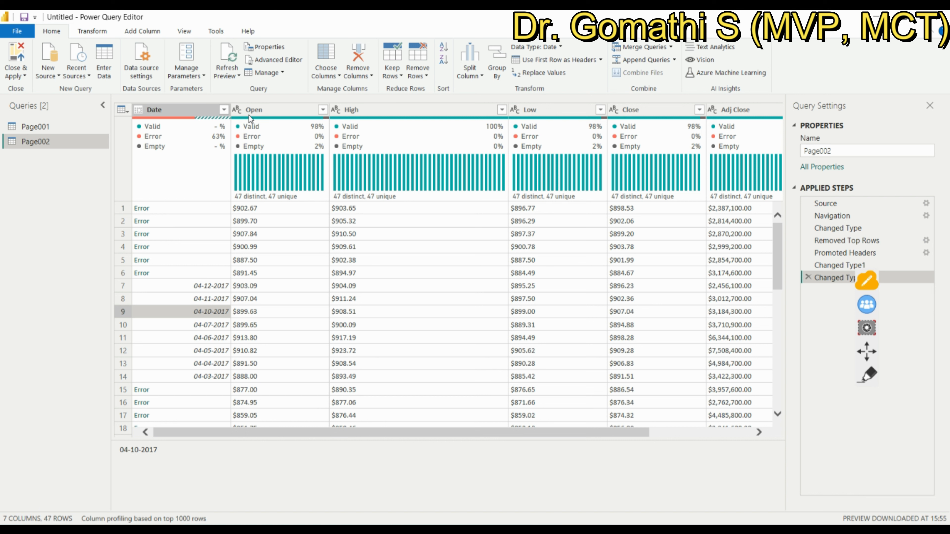
- Try converting the Open column to Decimal Number, and to Whole Number as a new step
left_click(237, 110)
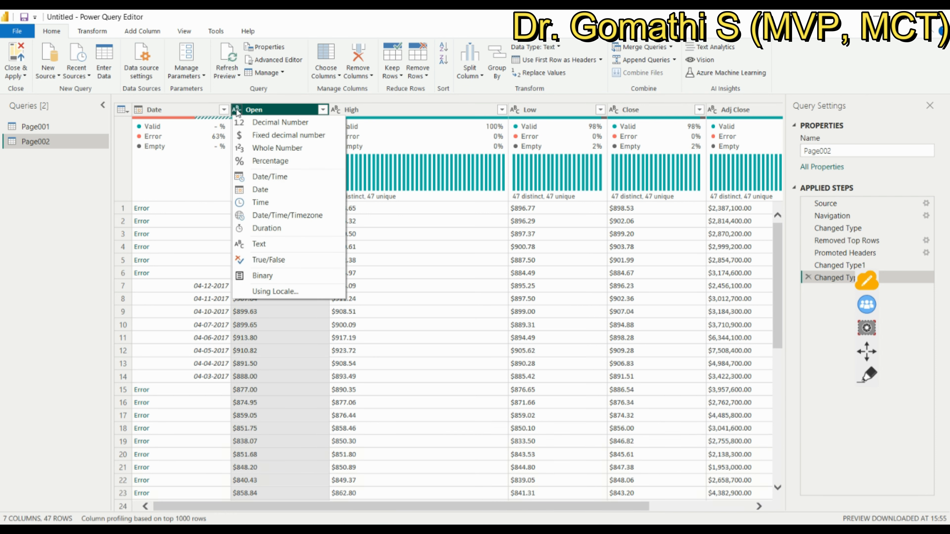
left_click(260, 124)
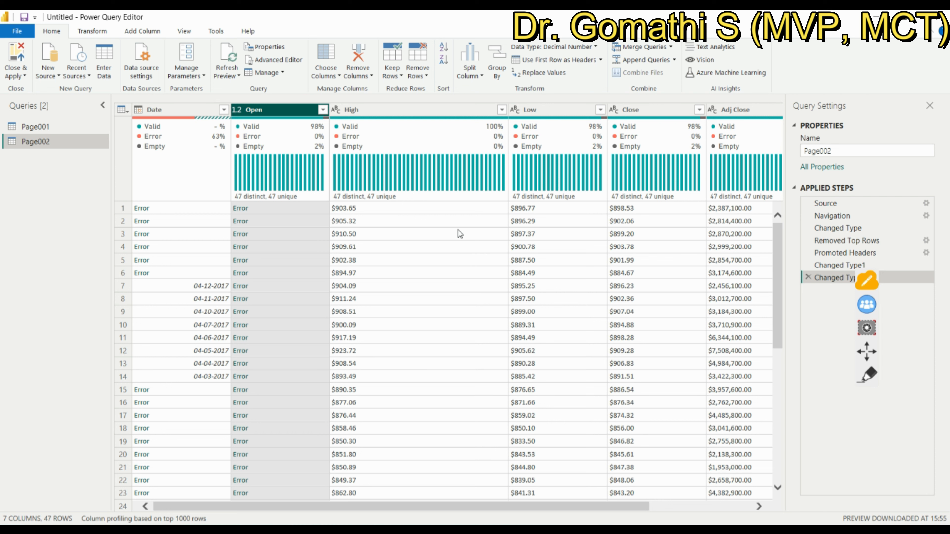
left_click(237, 110)
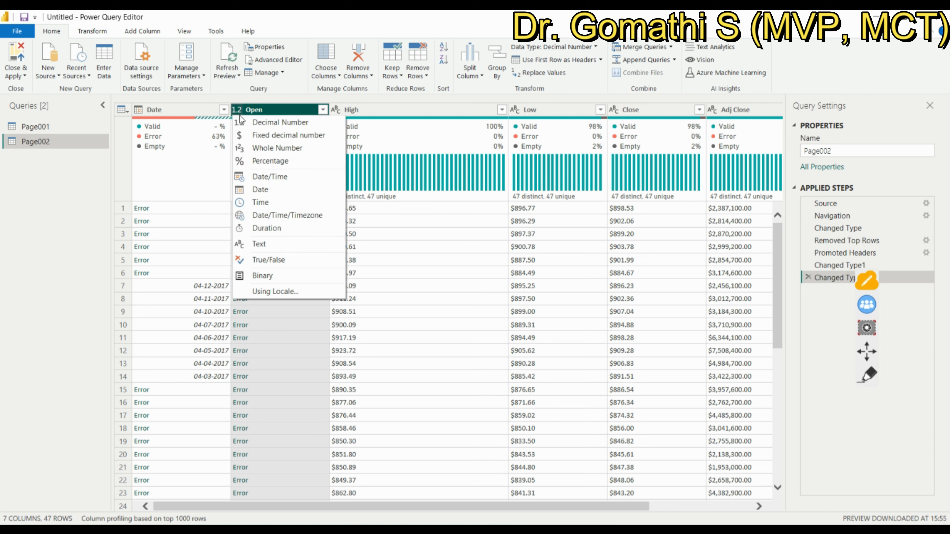
left_click(258, 135)
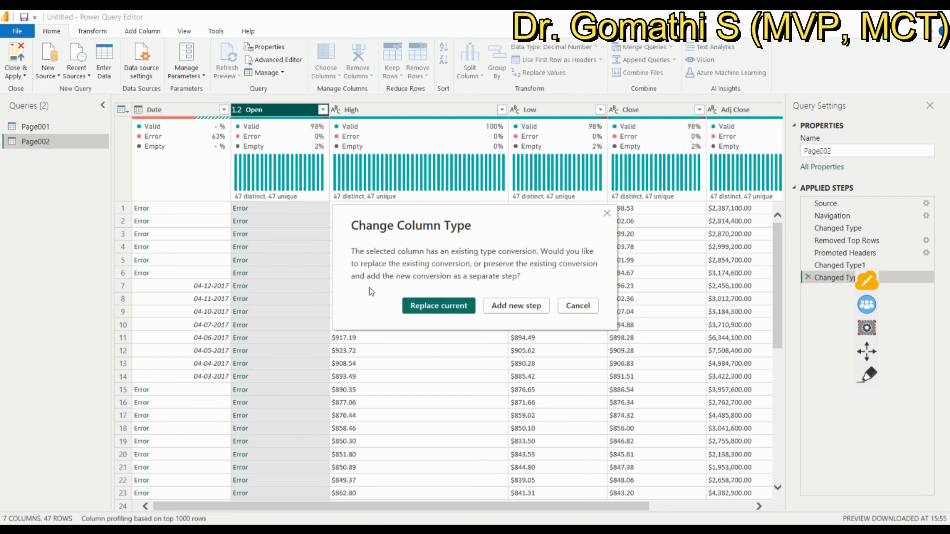
left_click(499, 306)
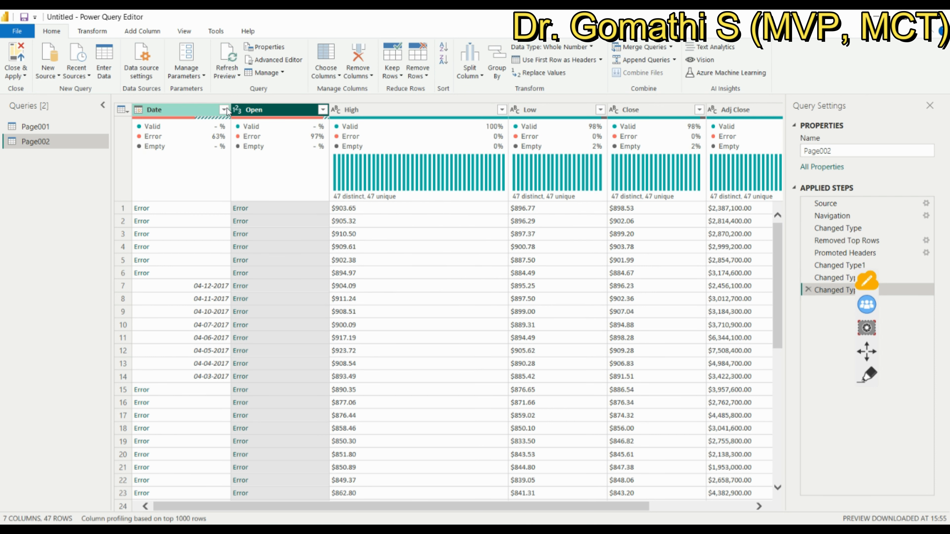
- Delete the two added type-conversion steps and check the column types across to Volume
left_click(809, 289)
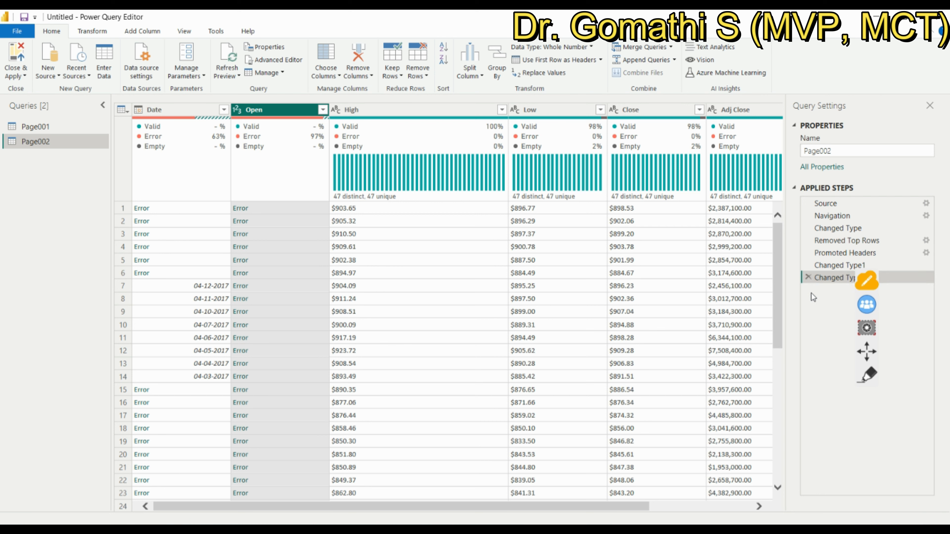
left_click(809, 277)
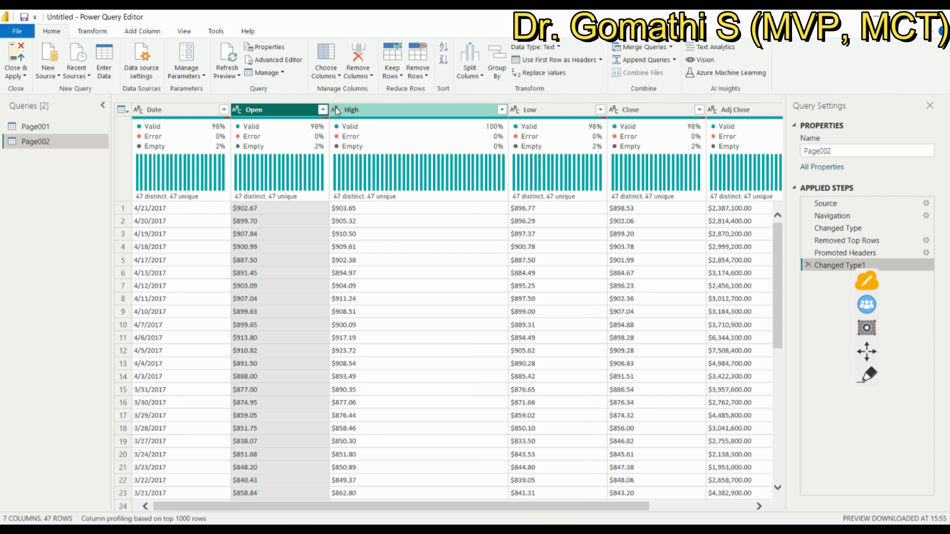
scroll(629, 510, "right", 5)
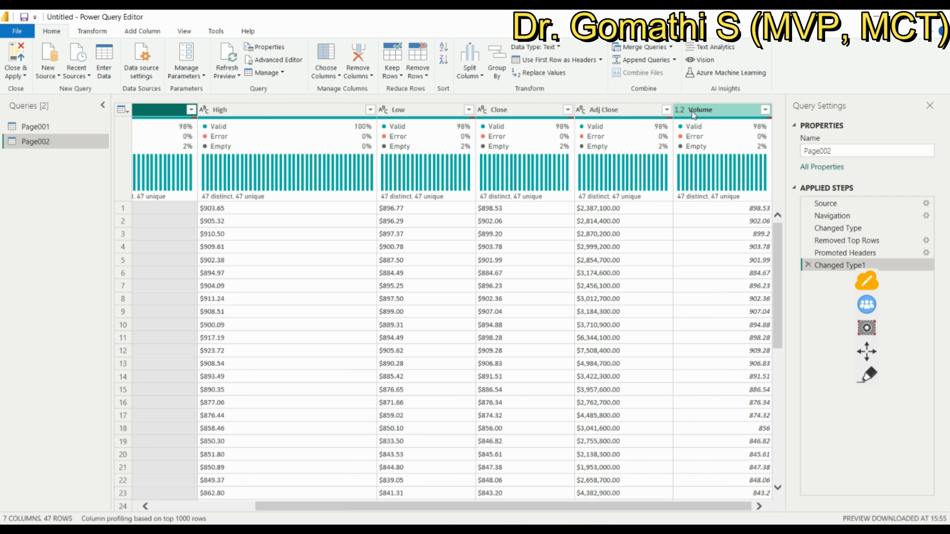
scroll(630, 509, "left", 5)
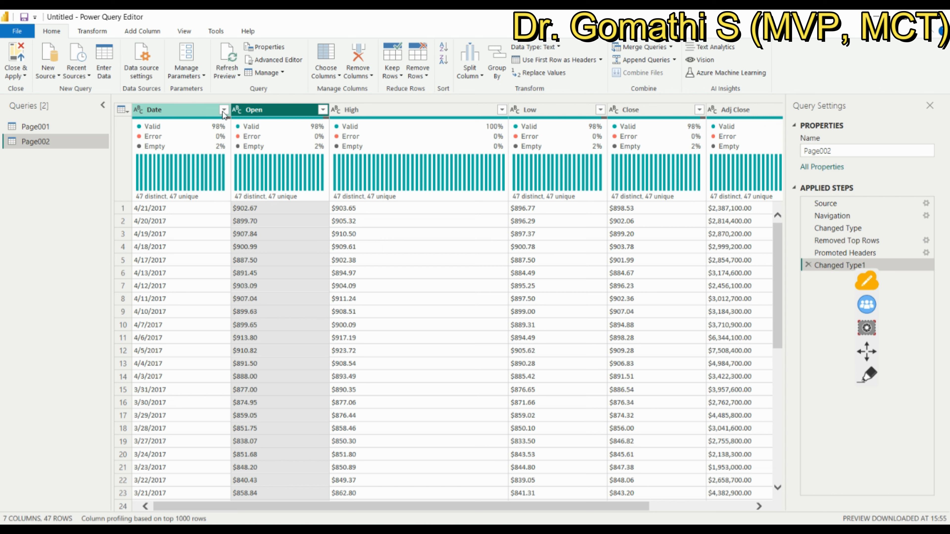
mouse_move(263, 158)
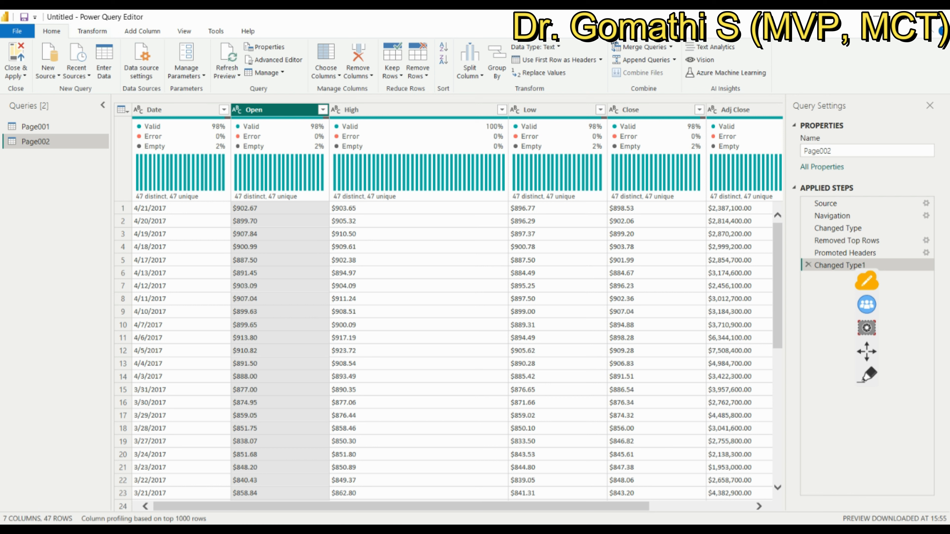
- Display the Run R script and Run Python script commands, circle them in ink, and clear the drawing
left_click(106, 33)
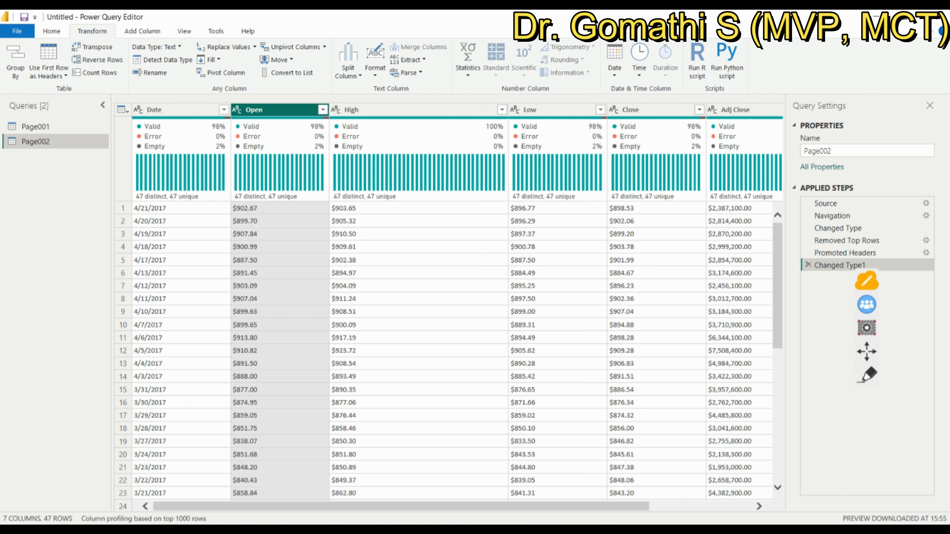
left_click(156, 26)
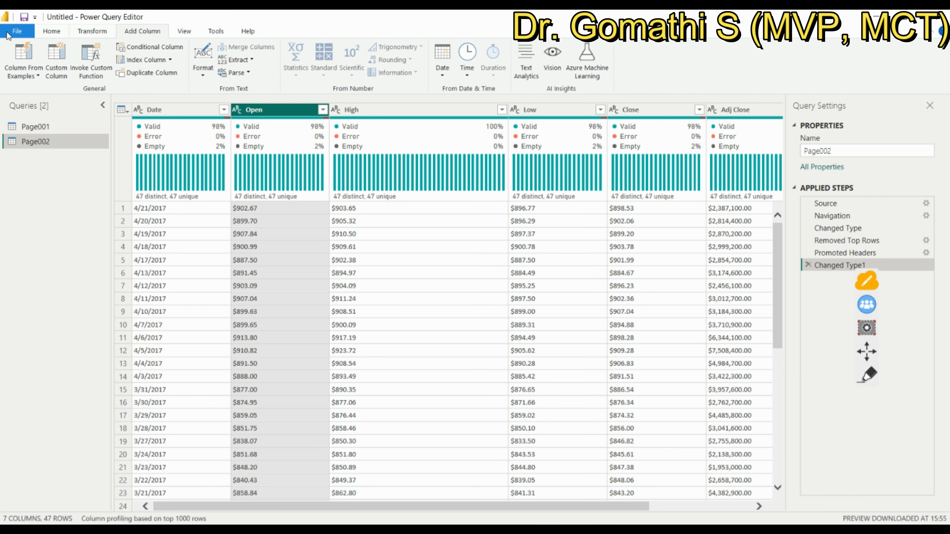
left_click(102, 33)
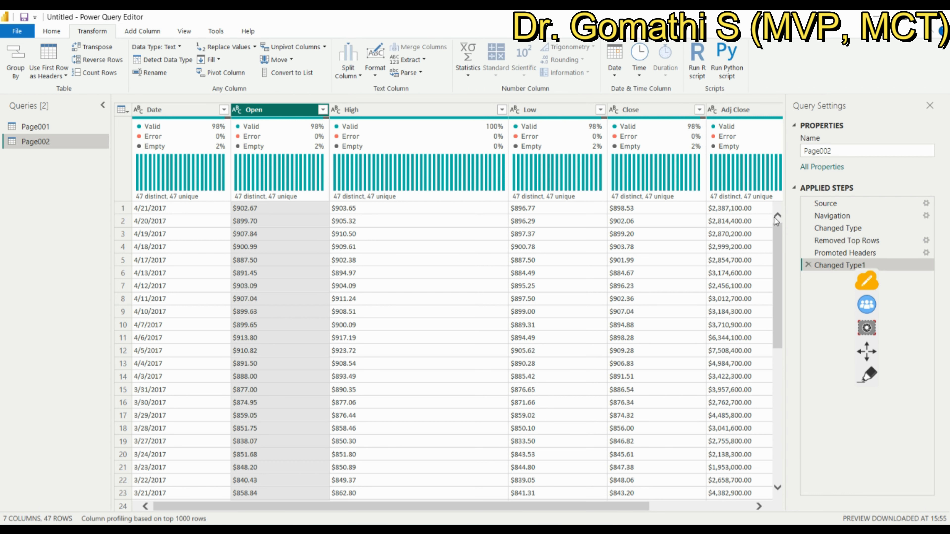
left_click(867, 374)
mouse_move(750, 47)
left_mouse_down()
mouse_move(710, 22)
mouse_move(692, 101)
mouse_move(765, 103)
mouse_move(774, 56)
mouse_move(752, 45)
left_mouse_up()
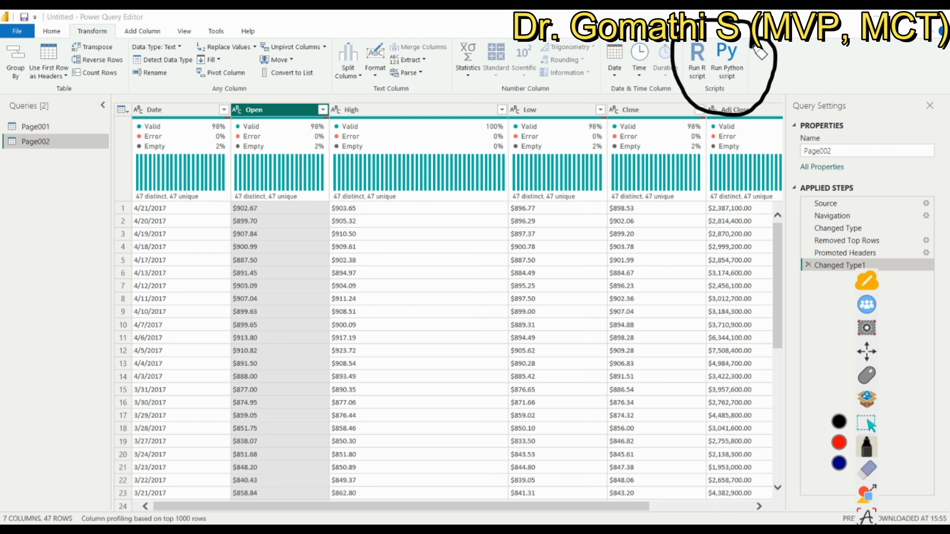
left_click(866, 469)
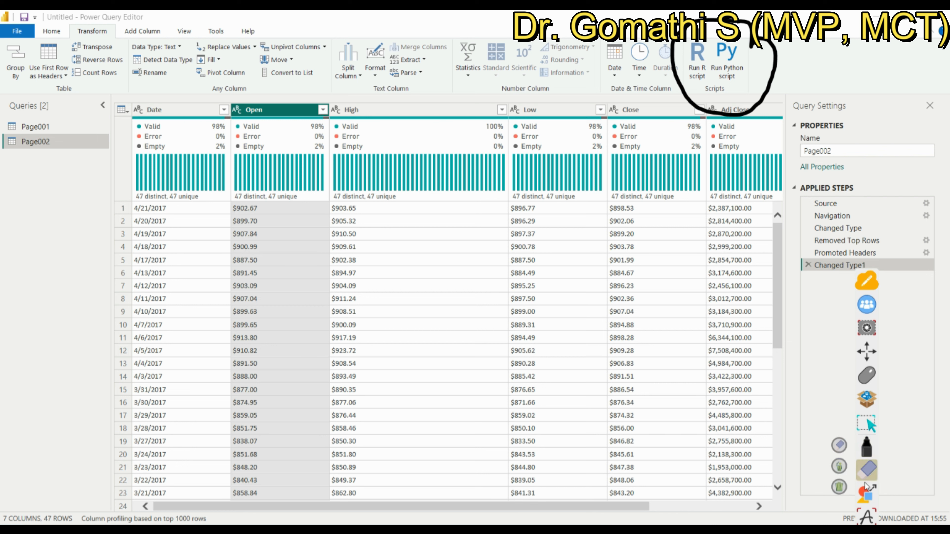
left_click(839, 487)
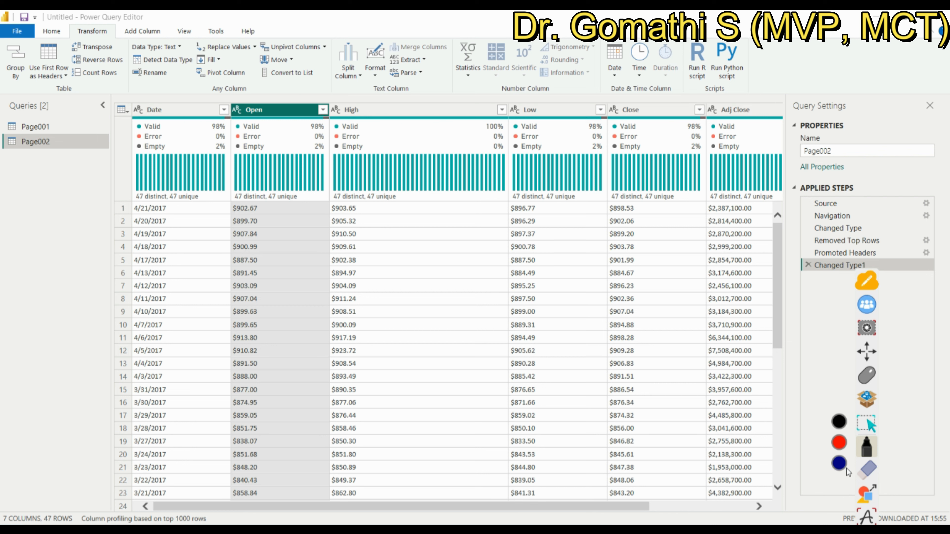
left_click(874, 375)
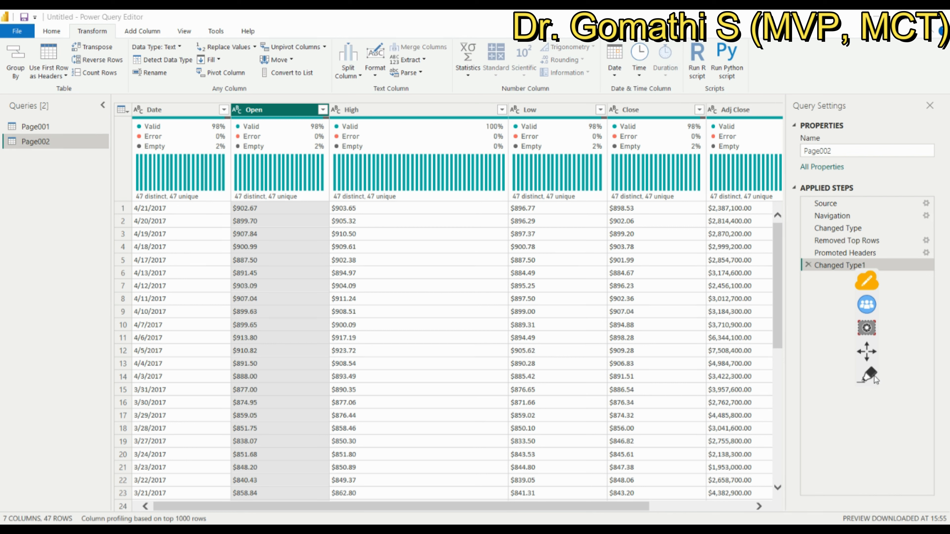
- Display the Text Analytics, Vision and Azure Machine Learning commands, circle them in ink, and clear the drawing
left_click(133, 29)
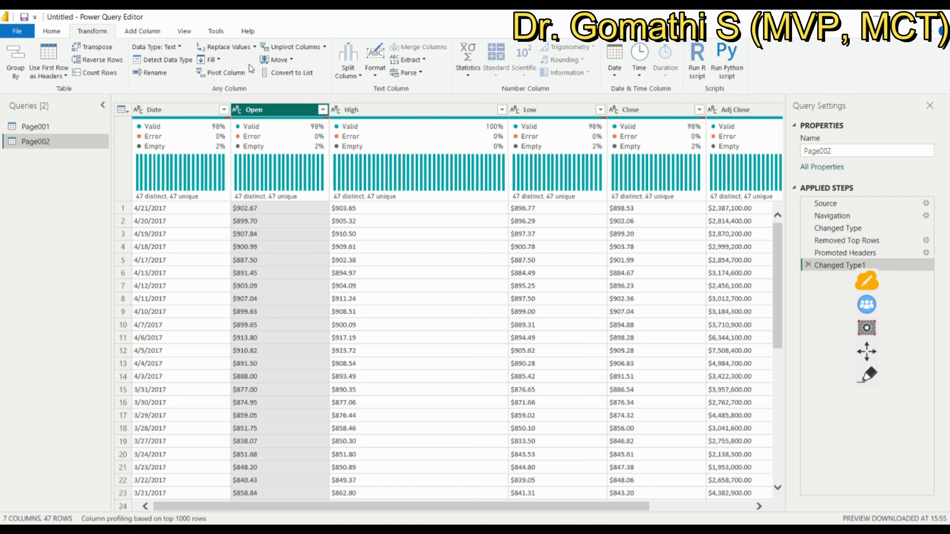
left_click(151, 32)
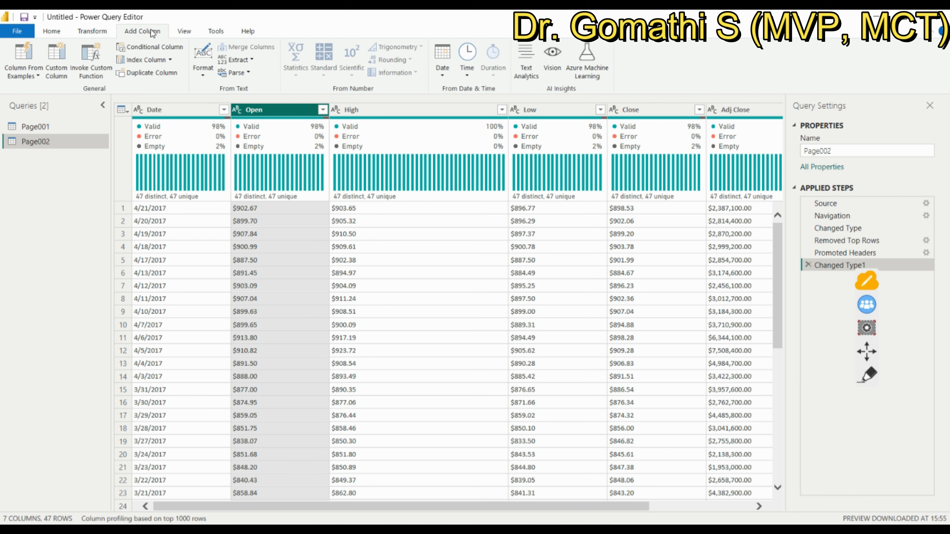
left_click(869, 377)
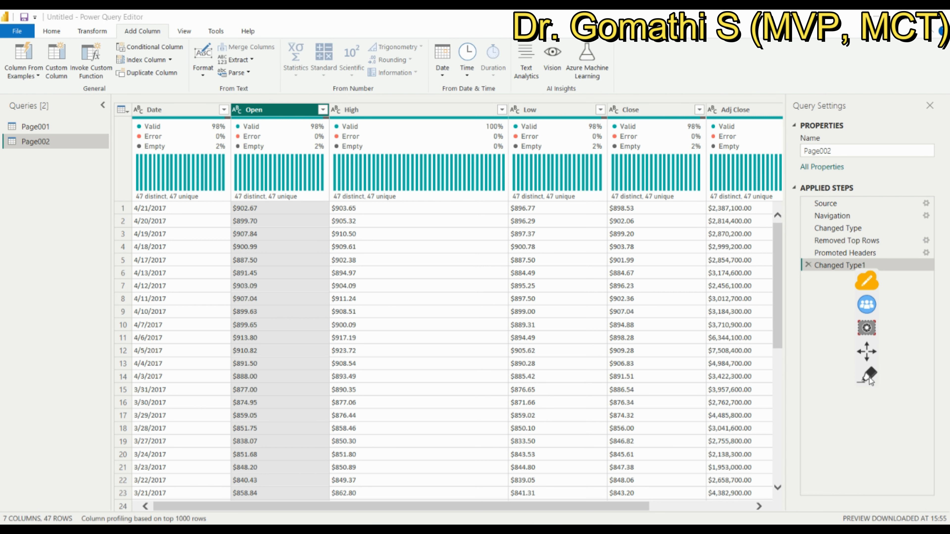
mouse_move(561, 20)
left_mouse_down()
mouse_move(482, 67)
mouse_move(626, 41)
mouse_move(562, 14)
left_mouse_up()
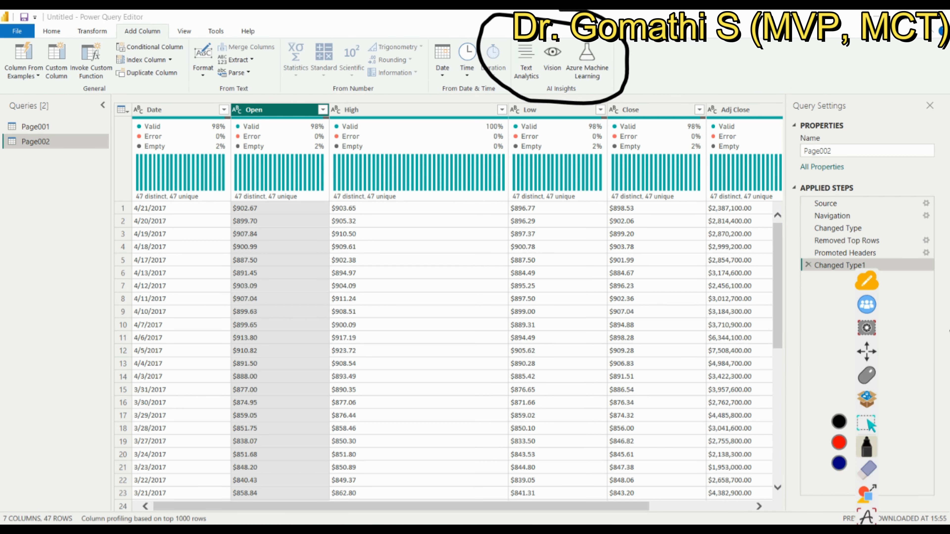
left_click(866, 473)
left_click(840, 485)
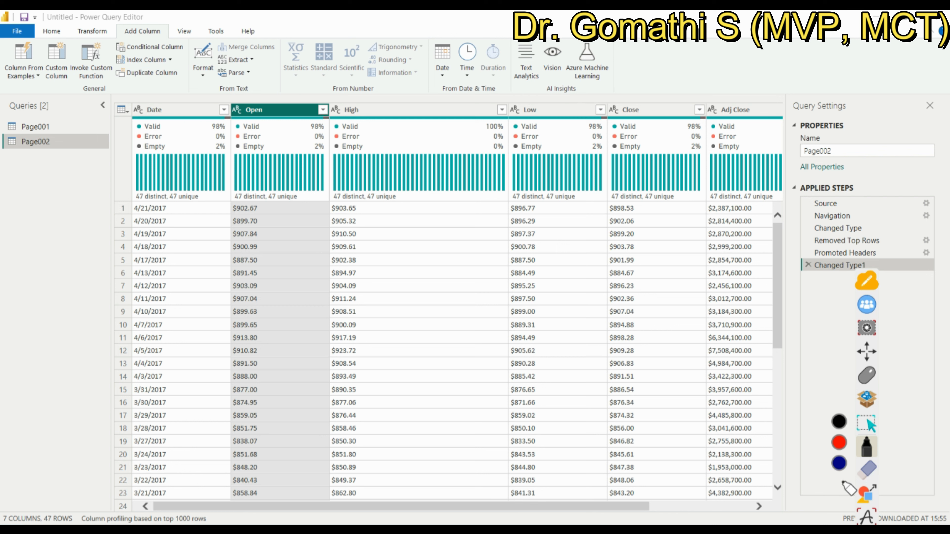
- Leave ink mode and review the View, Tools and Help command sets, including the data preview and diagnostics options
left_click(868, 375)
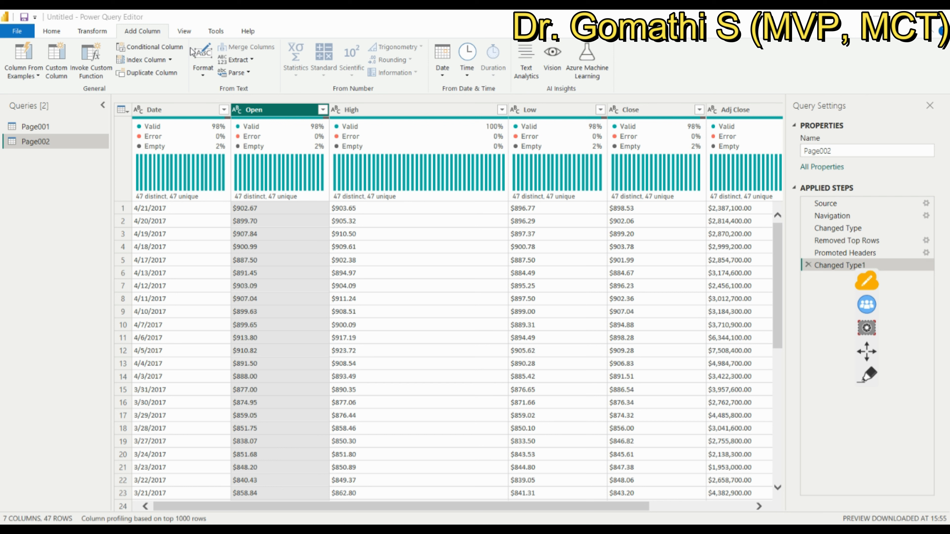
left_click(185, 33)
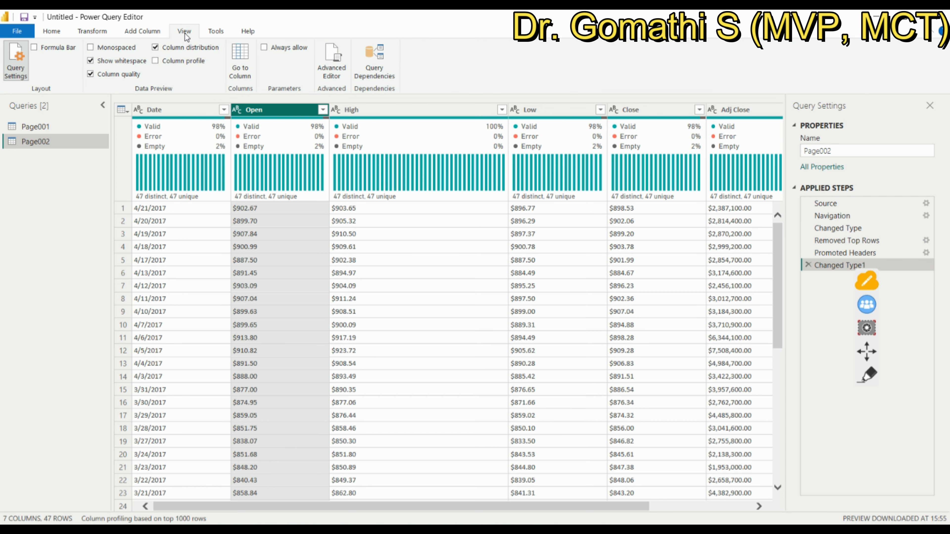
left_click(220, 34)
left_click(245, 36)
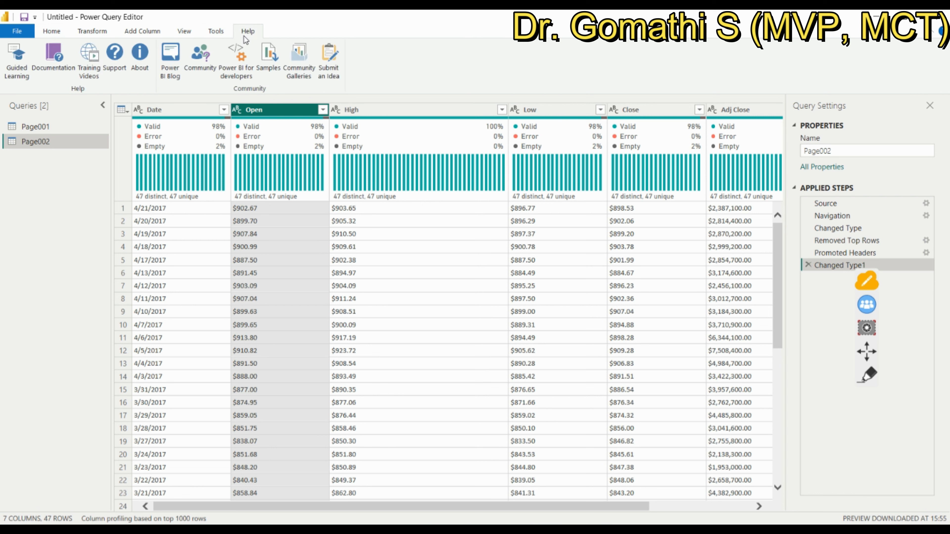
left_click(212, 33)
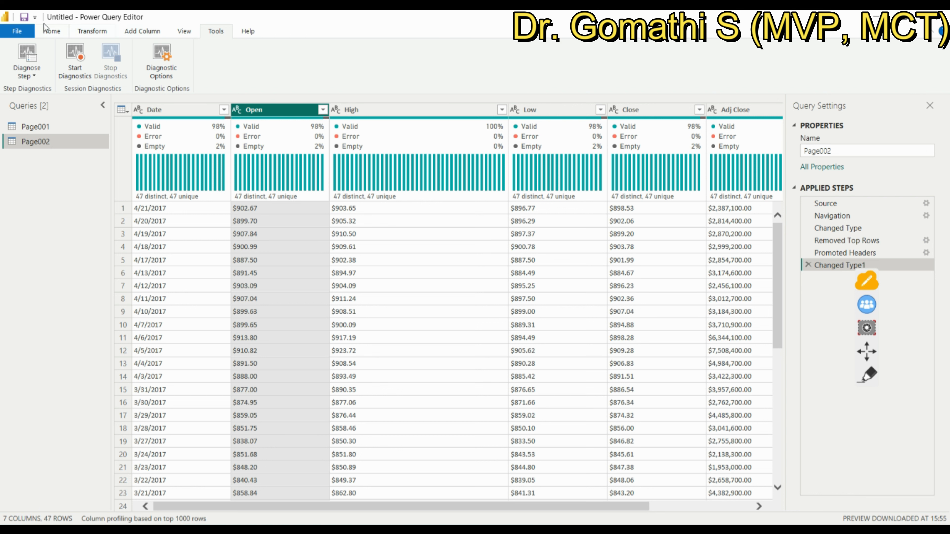
- Display the Transform commands and circle the ribbon headings from Transform to Tools in black ink
left_click(96, 34)
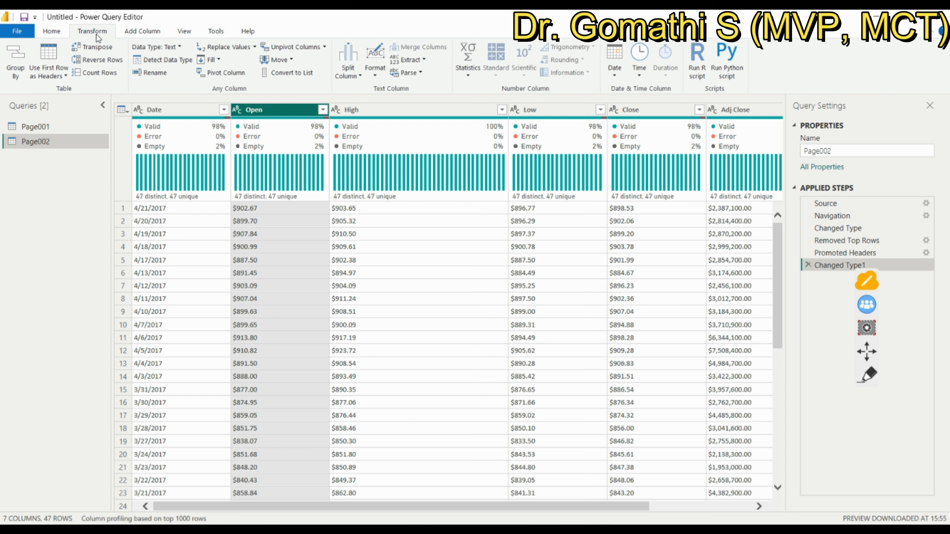
left_click(867, 375)
mouse_move(175, 17)
left_mouse_down()
mouse_move(77, 17)
mouse_move(161, 55)
mouse_move(231, 15)
mouse_move(135, 15)
left_mouse_up()
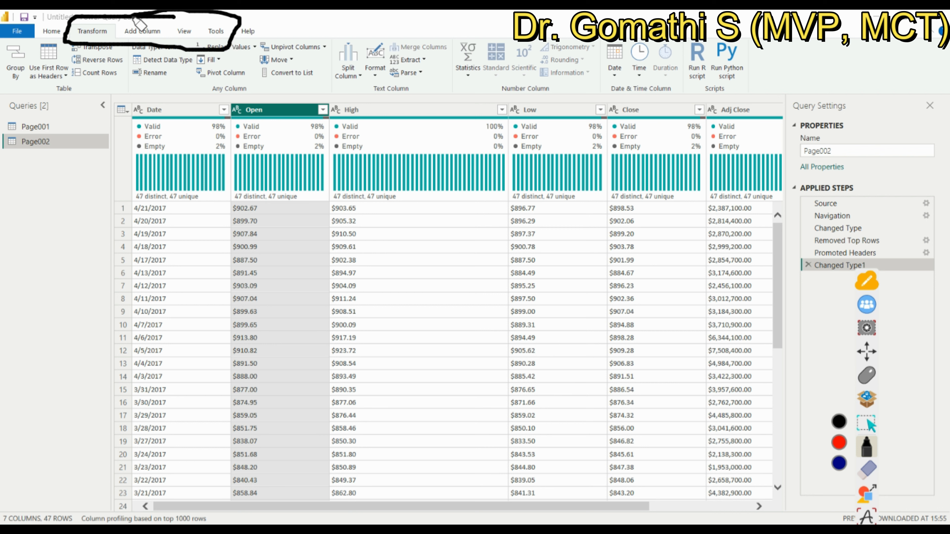